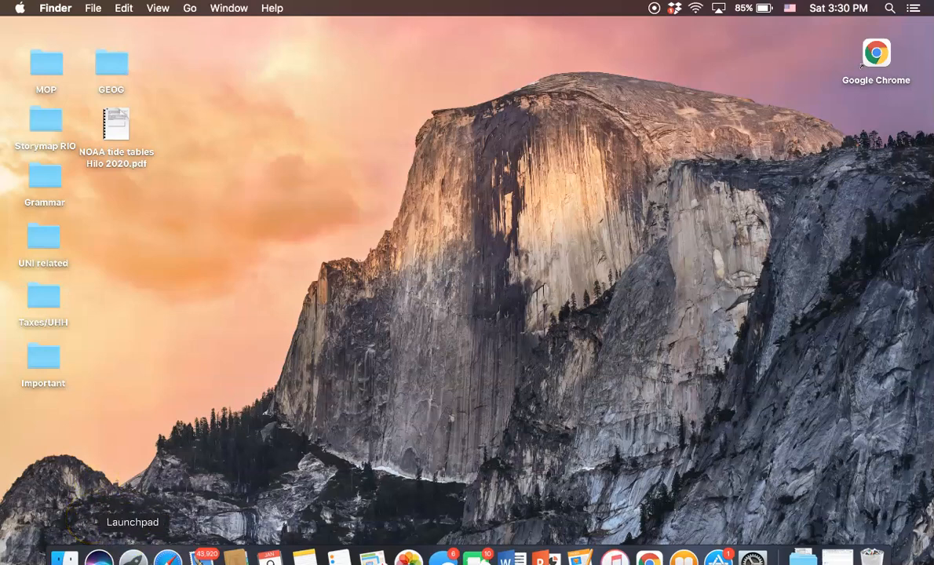
- Open Safari in full screen and load the page hawaii.edu/askus/1606
click(168, 558)
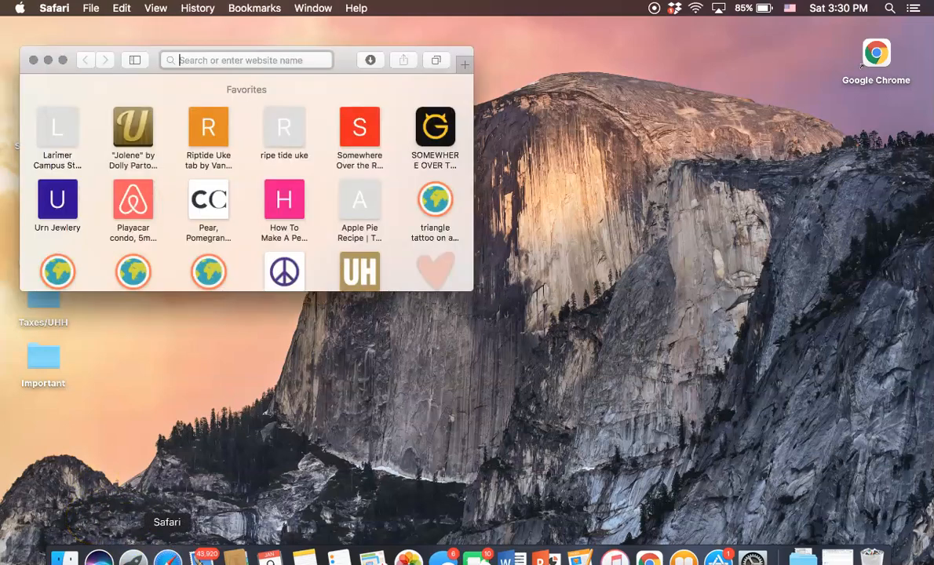
click(62, 59)
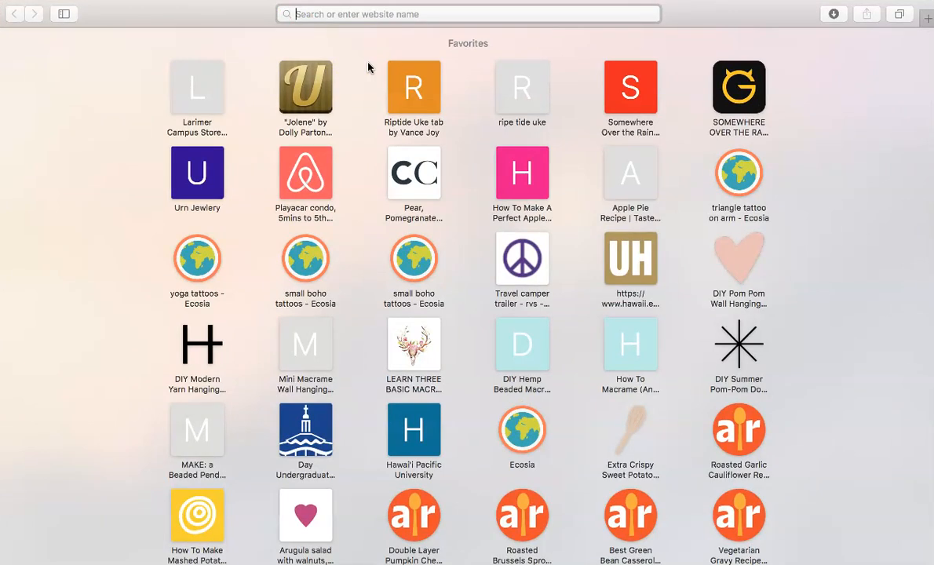
text(hawaii.edu)
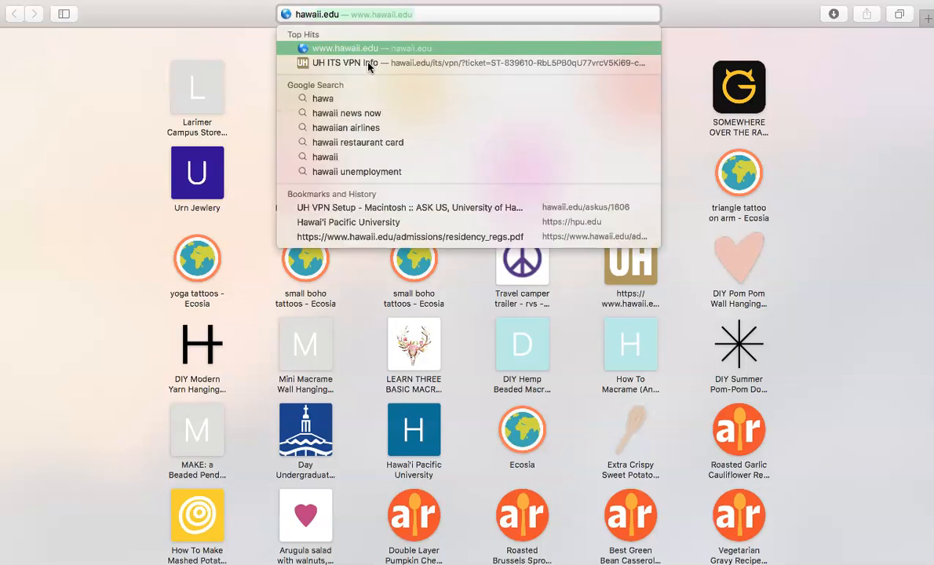
text(/as)
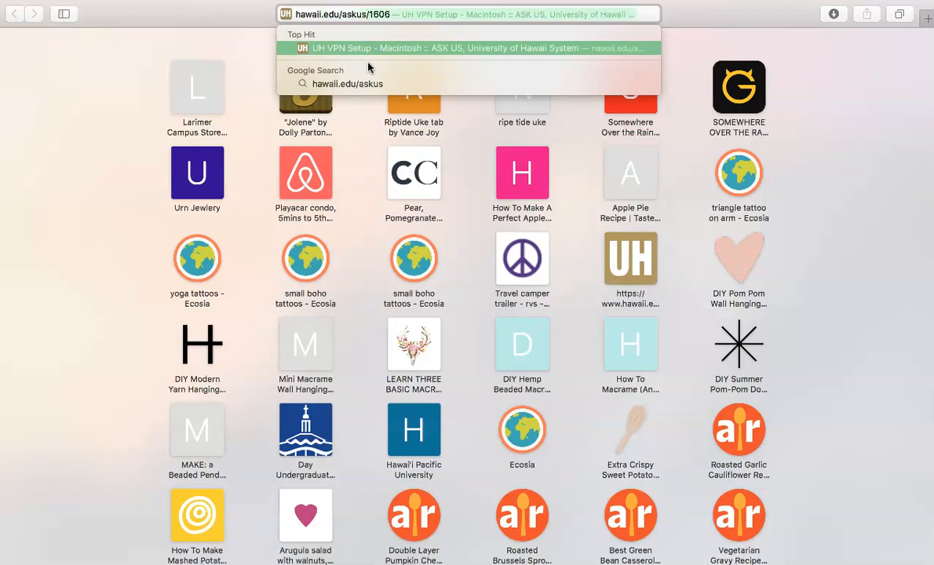
text(kus/1606)
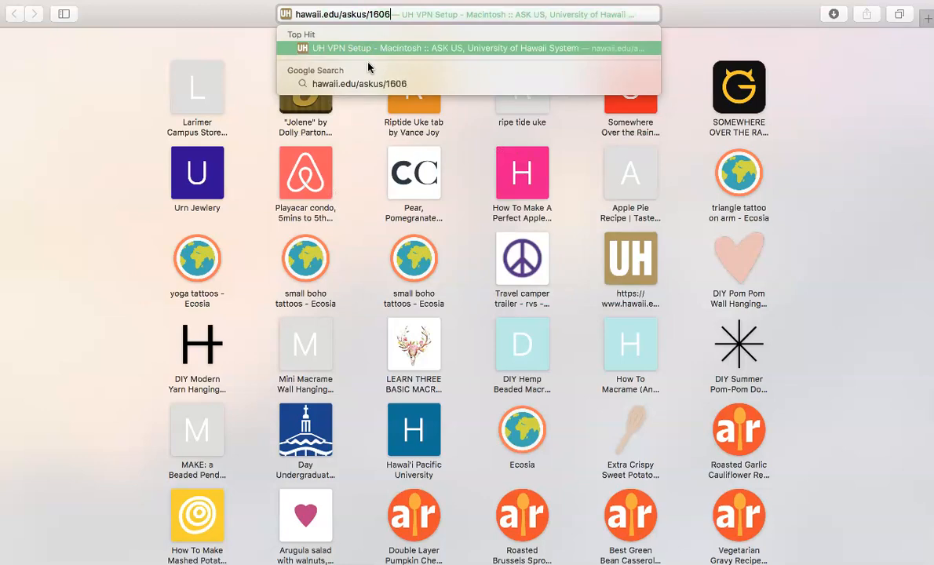
key(Return)
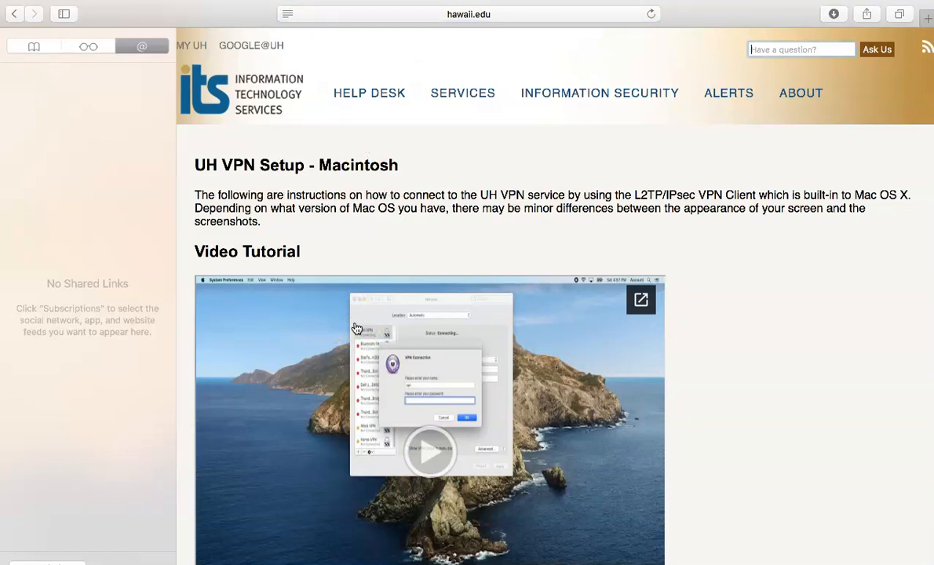
- Look over the guide's initial configuration section, then take the browser out of full screen and move its window lower on the desktop
scroll(356, 328, down, 5)
scroll(355, 328, down, 2)
scroll(356, 328, up, 3)
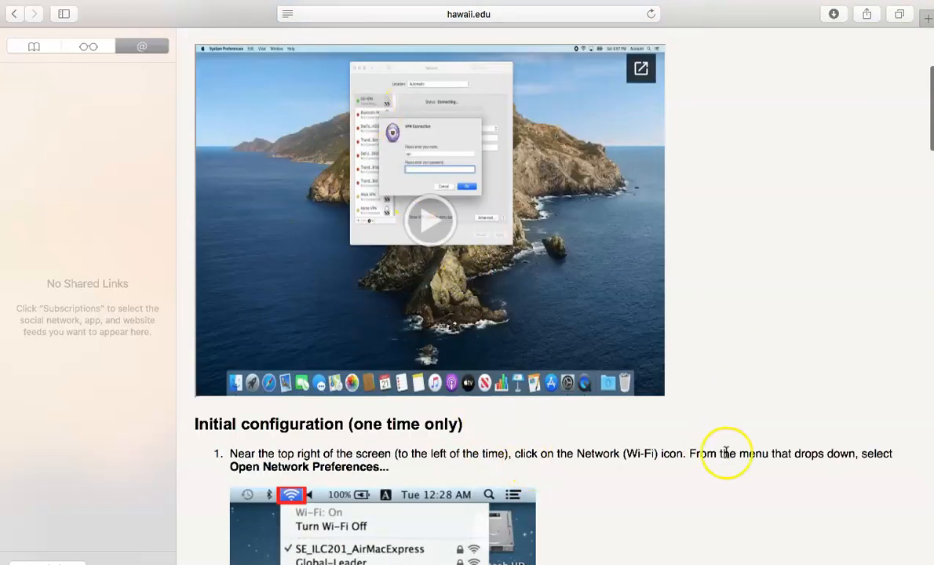
scroll(727, 453, down, 2)
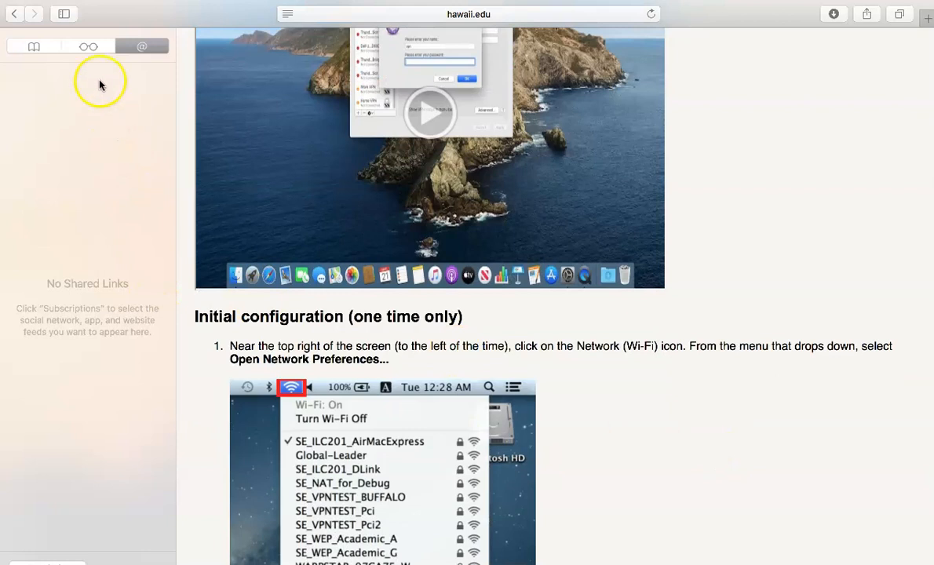
click(37, 29)
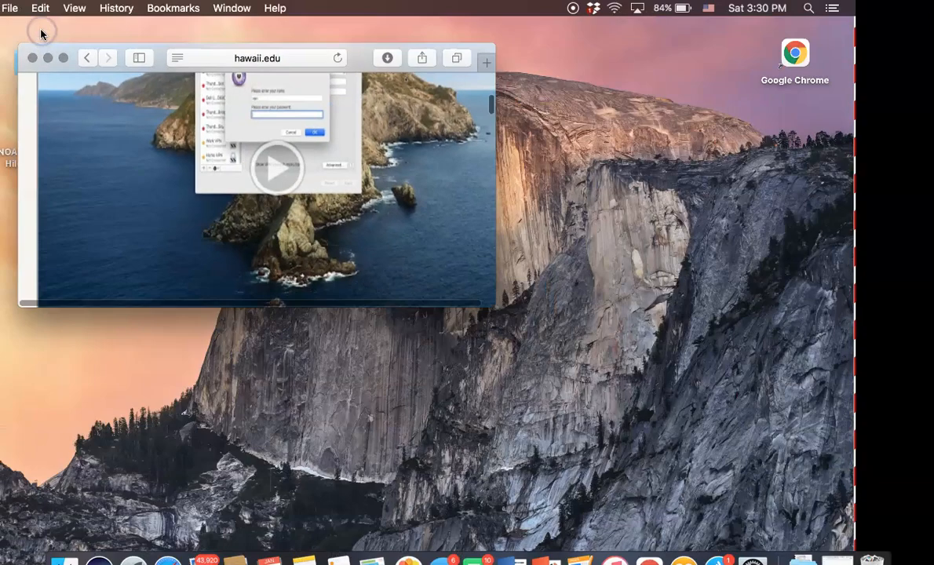
drag(345, 61, 334, 120)
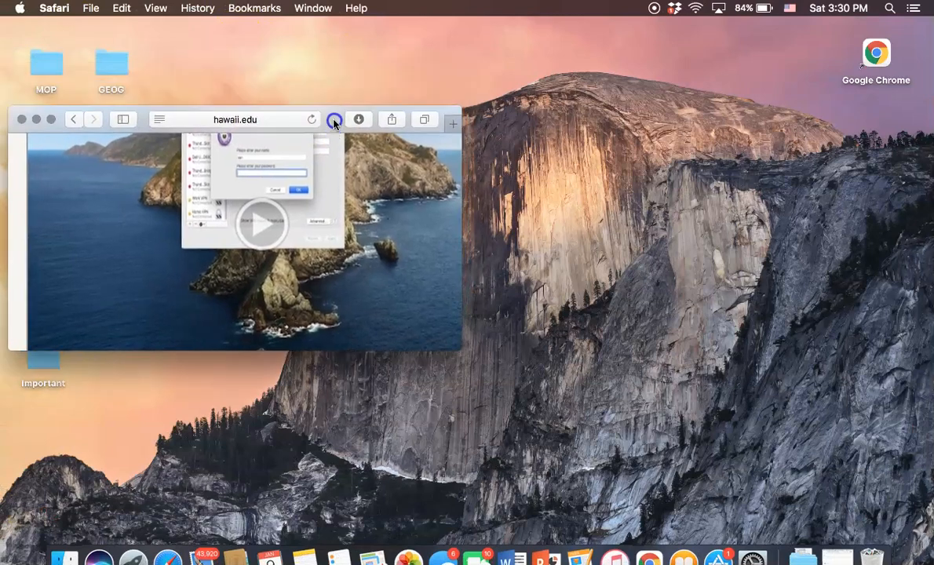
- In the Mac's Network preferences, create a VPN service of type L2TP over IPSec named UH VPN
click(696, 11)
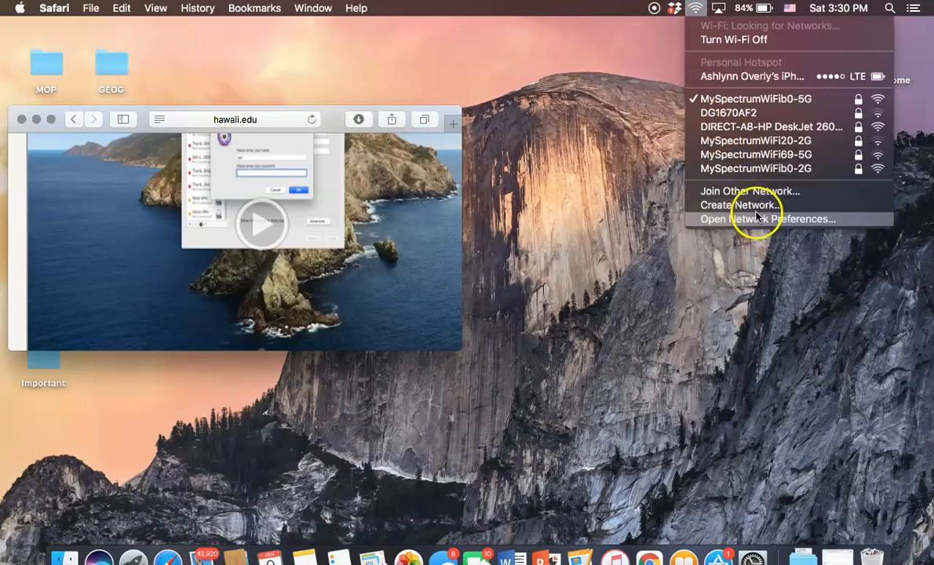
click(758, 219)
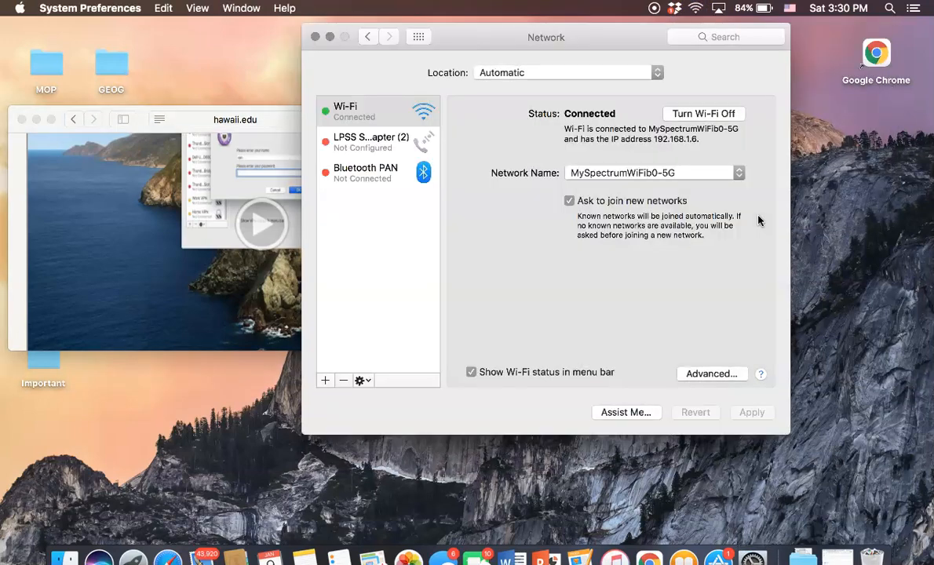
click(326, 382)
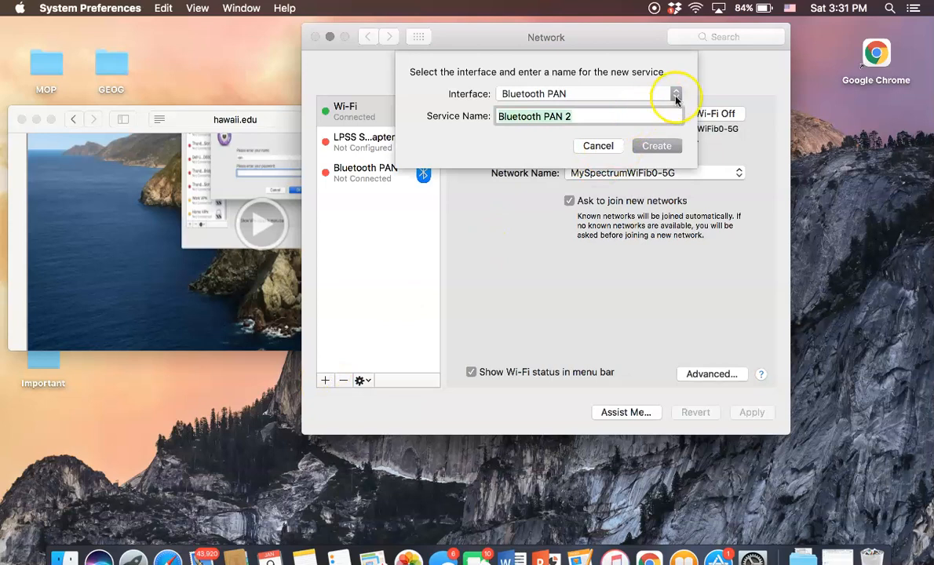
click(678, 95)
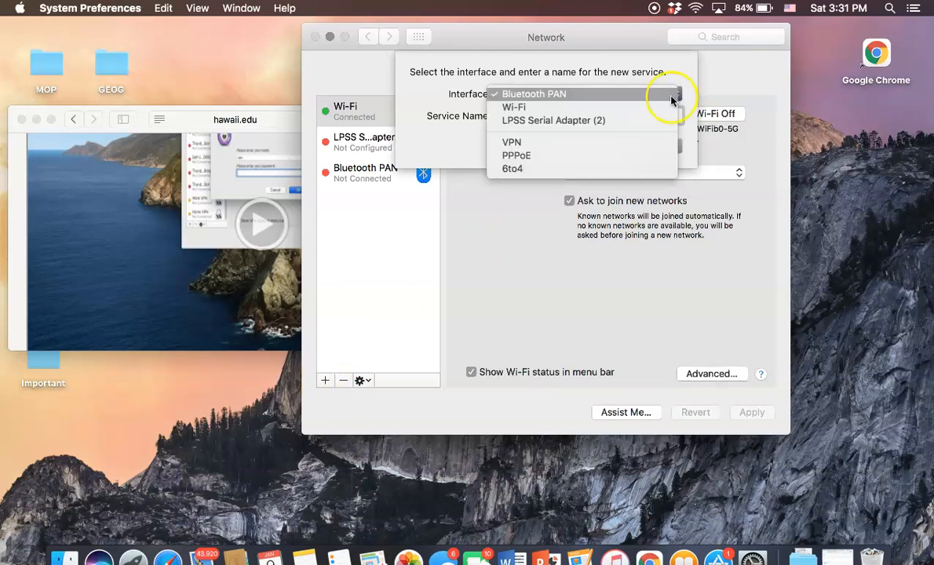
click(584, 149)
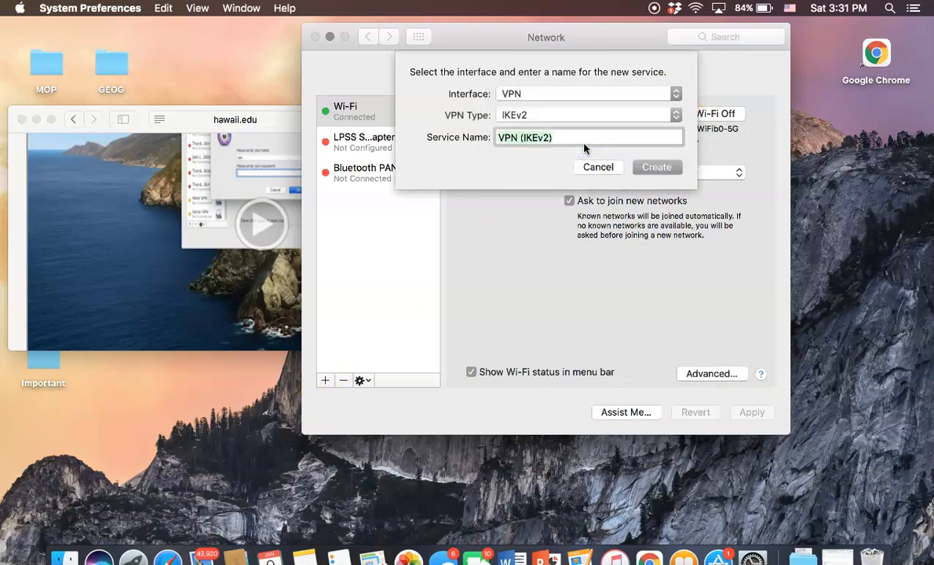
click(666, 114)
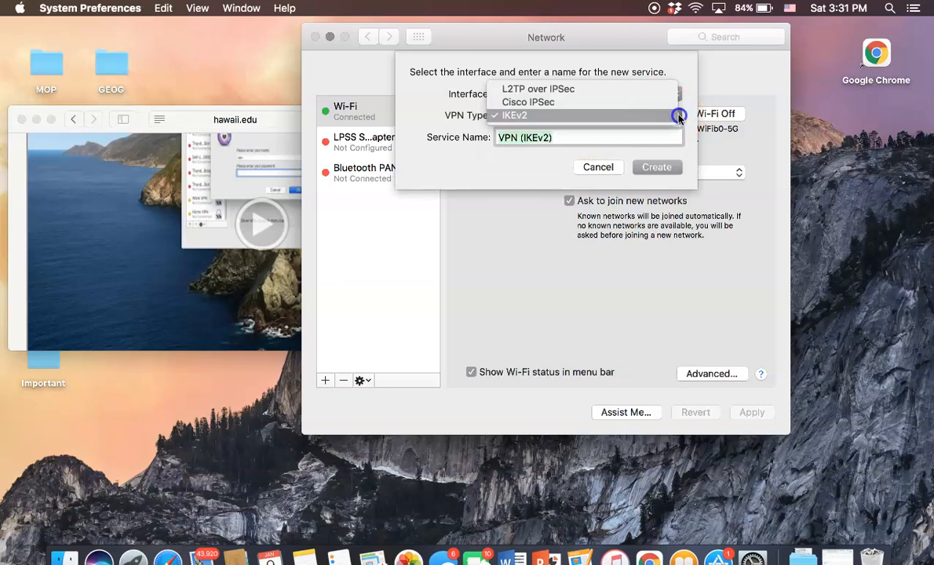
click(575, 92)
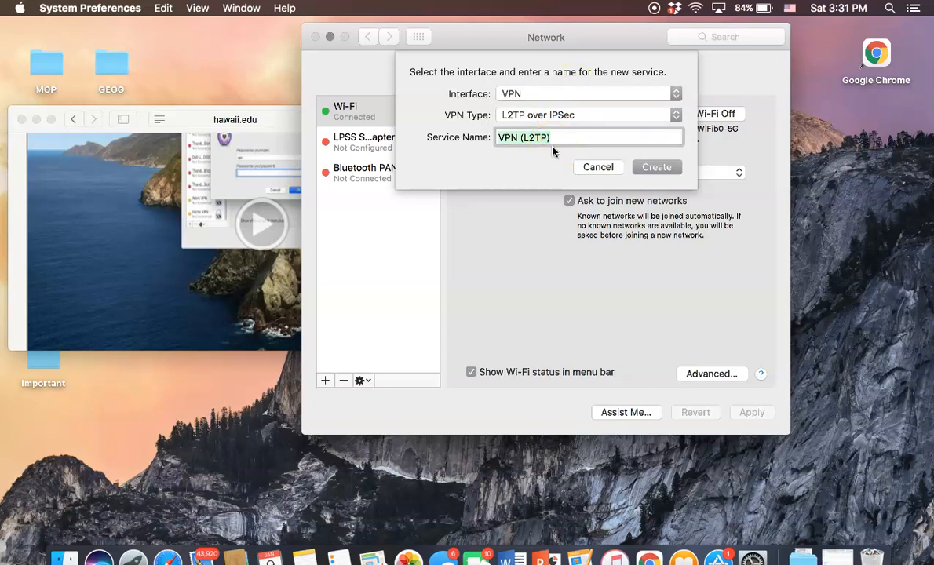
text(UH VPN)
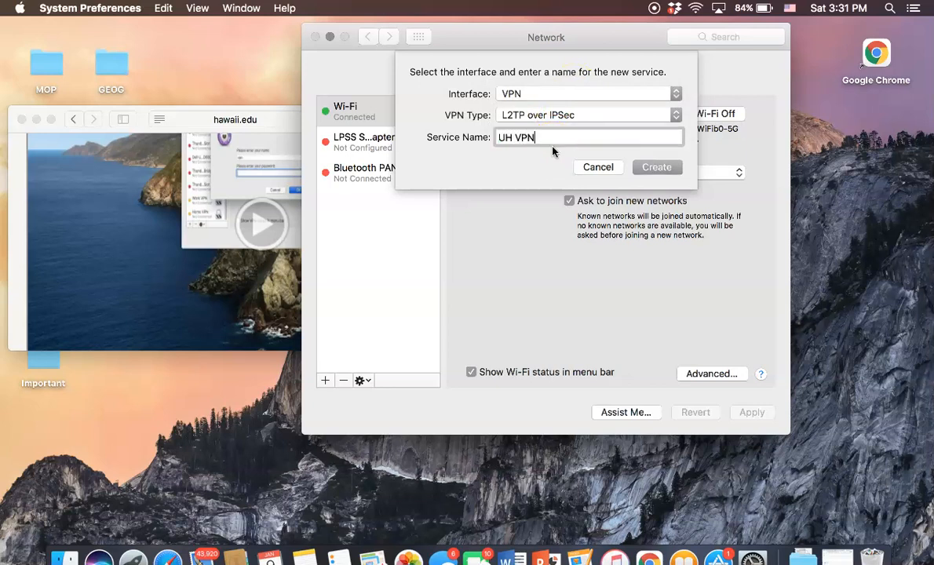
click(666, 167)
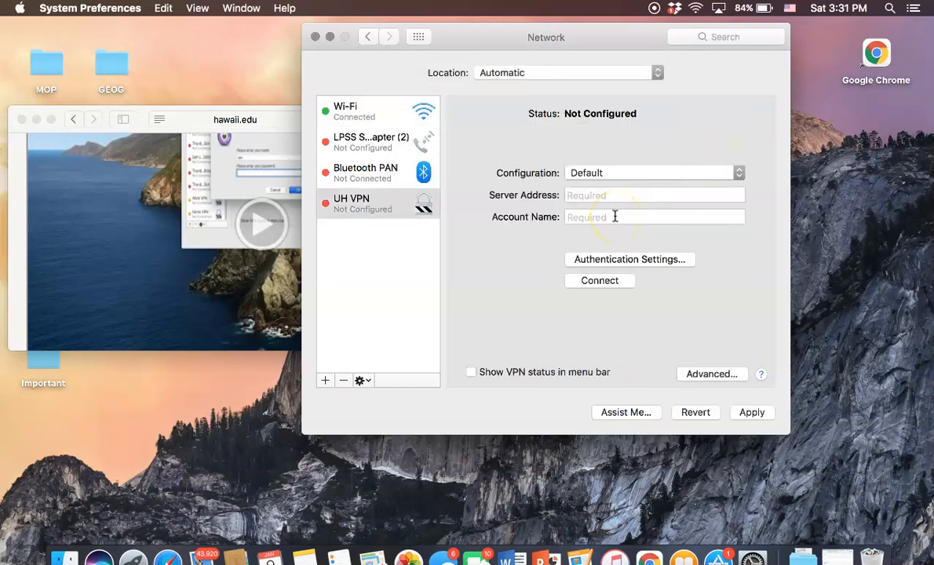
- Set the server address of the UH VPN service to sevpn.its.hawaii.edu
click(621, 196)
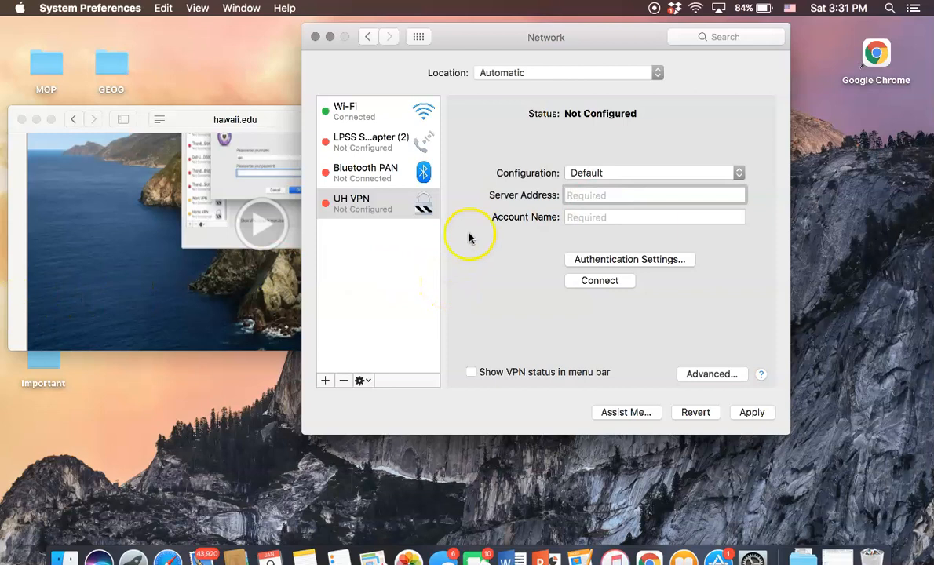
text(sevpn.its.hawaii.edu)
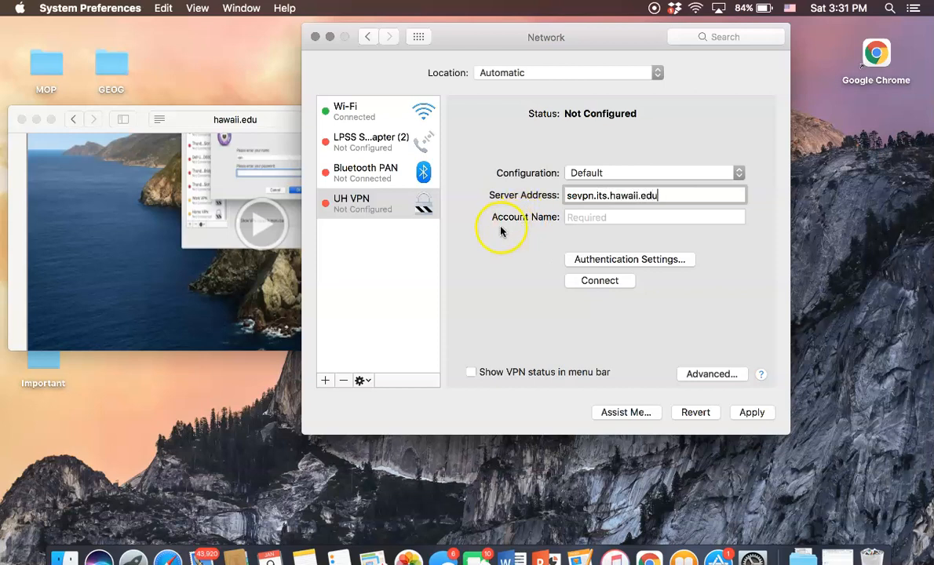
- Enter the UH username as the account name and enable showing the VPN status in the menu bar
click(576, 217)
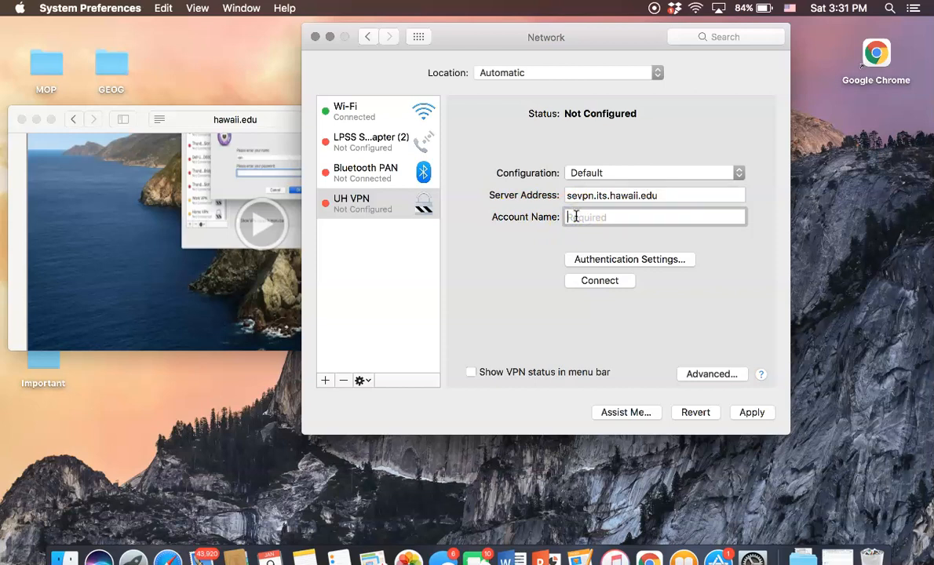
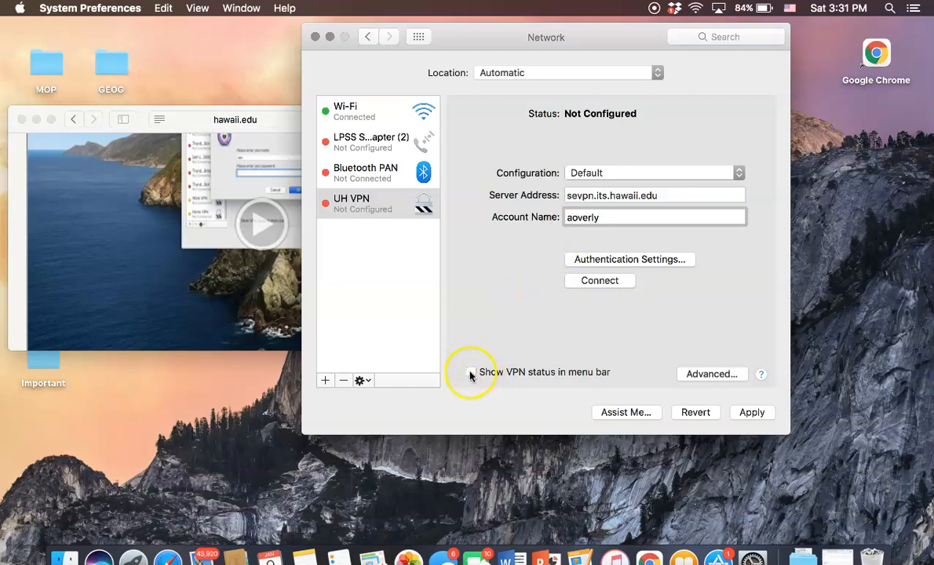
click(472, 374)
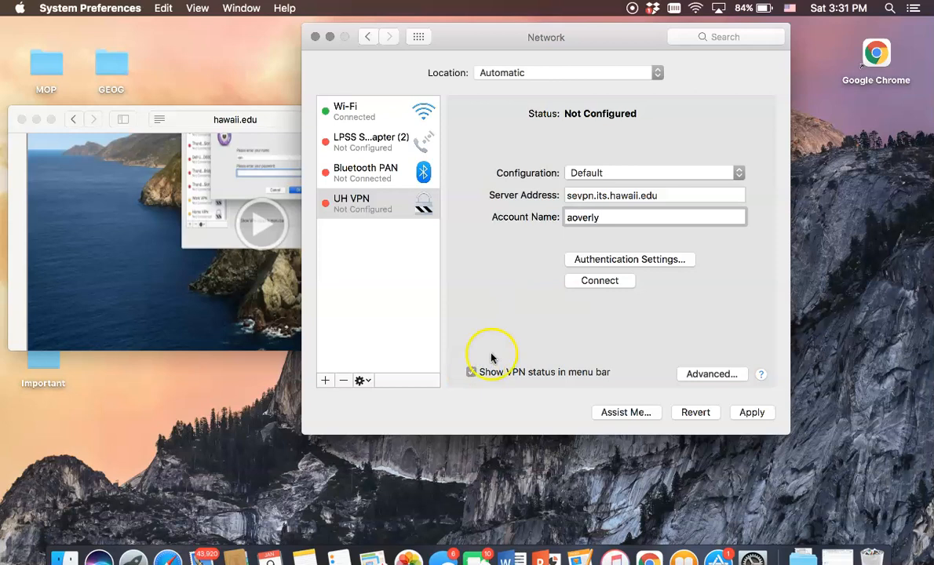
- In the VPN's authentication settings, choose Password for user authentication and Shared Secret for machine authentication
click(637, 260)
click(440, 90)
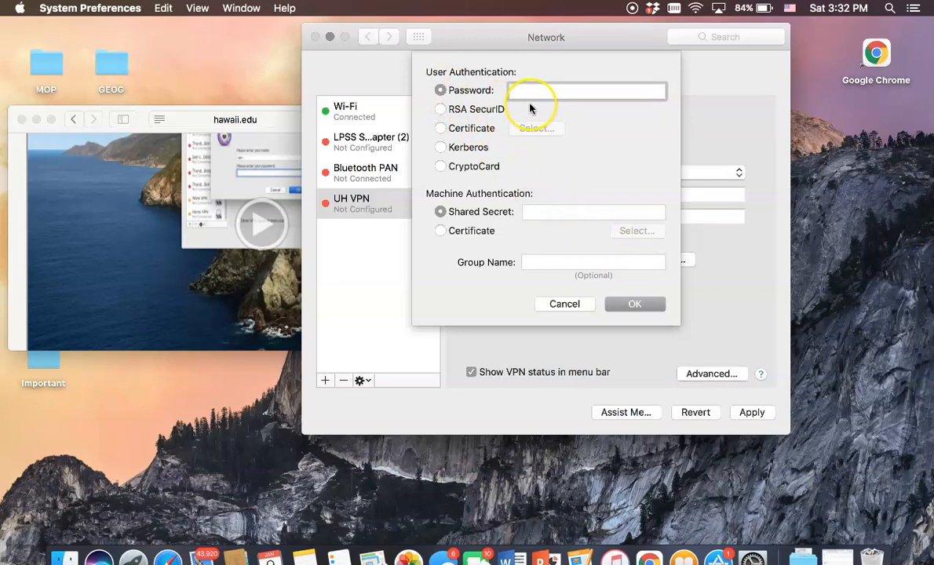
click(441, 212)
click(161, 272)
click(52, 119)
scroll(385, 378, down, 5)
scroll(352, 376, down, 12)
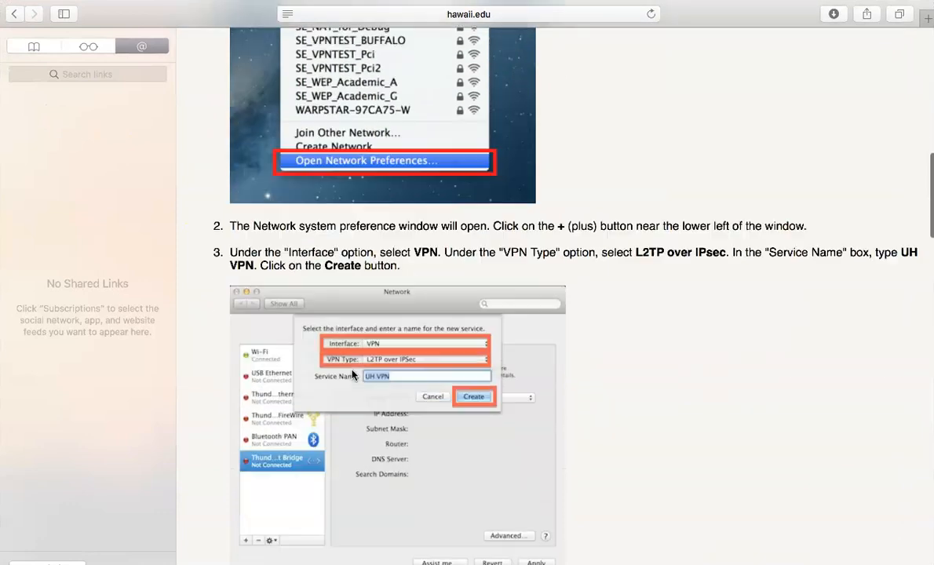
scroll(353, 375, down, 3)
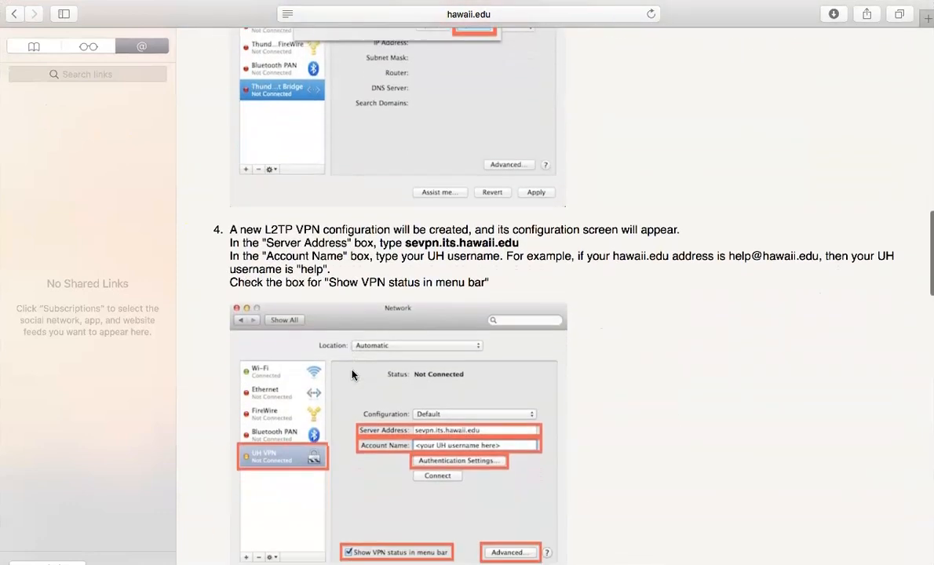
scroll(352, 375, down, 6)
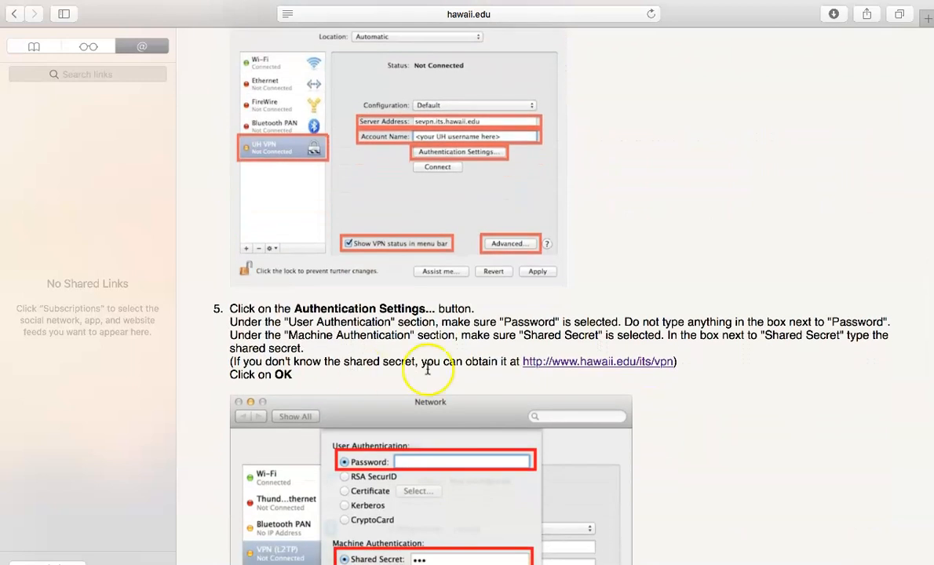
right_click(597, 364)
click(622, 374)
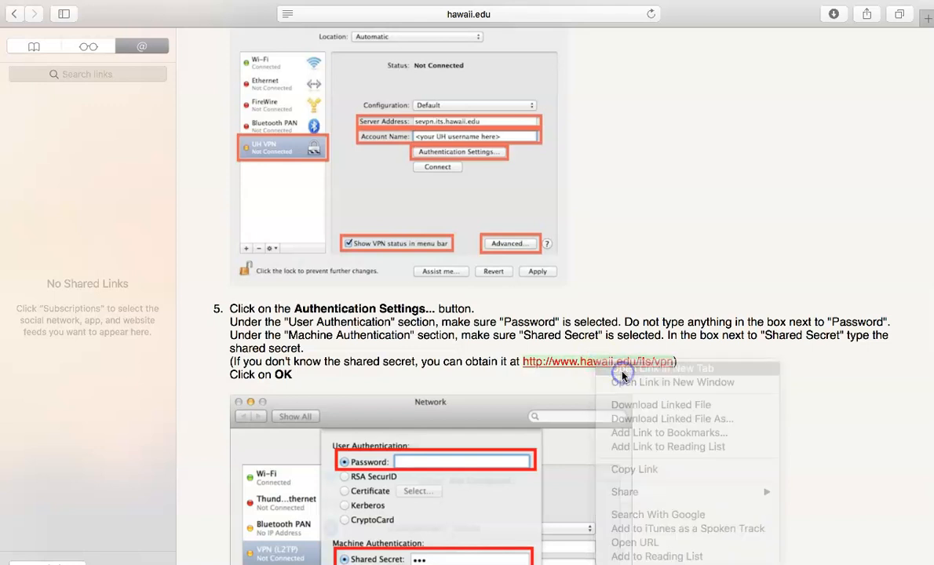
- Log in on the UH Login tab with the saved credentials and authenticate with a Duo Push
click(704, 38)
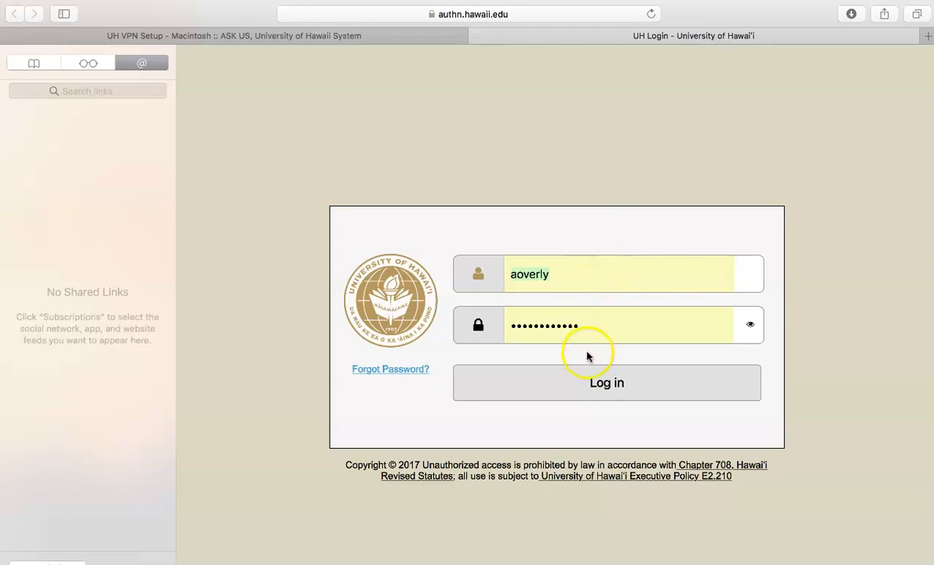
click(588, 381)
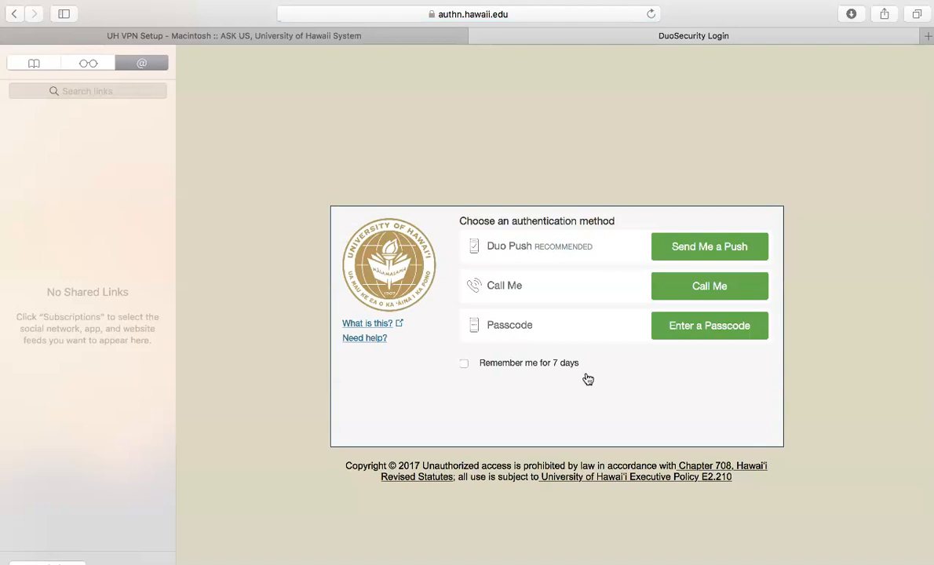
click(748, 249)
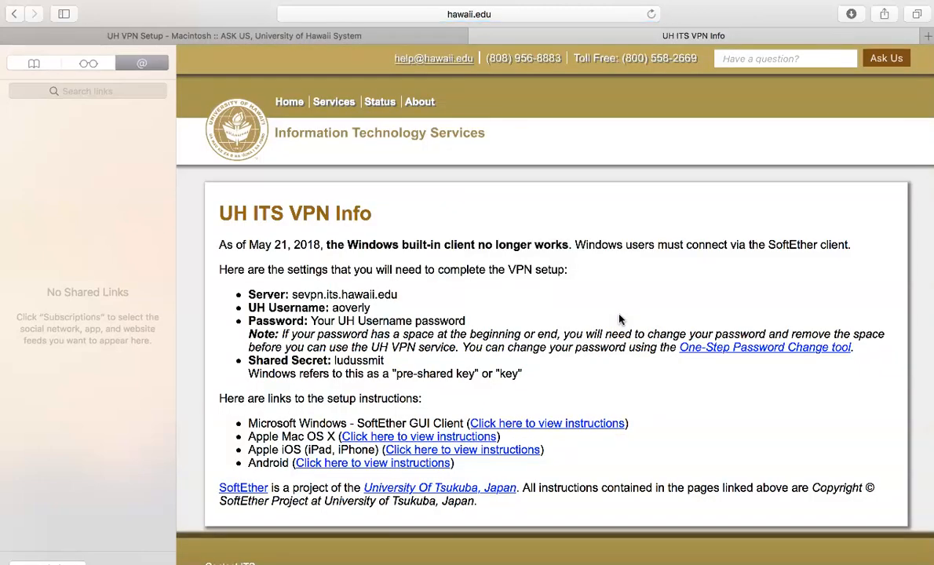
- Select the shared secret on the UH ITS VPN Info page and take the browser out of full screen
scroll(620, 319, down, 2)
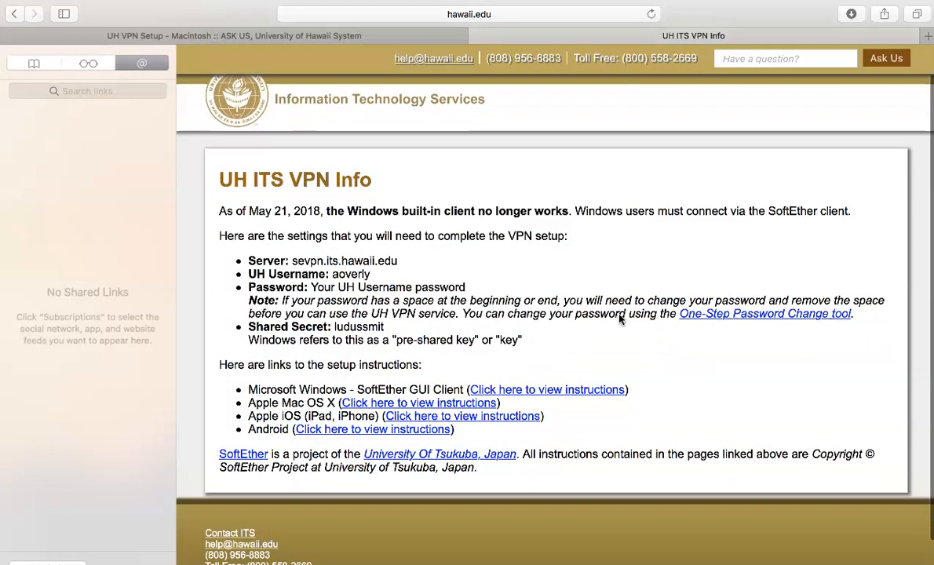
drag(385, 325, 333, 324)
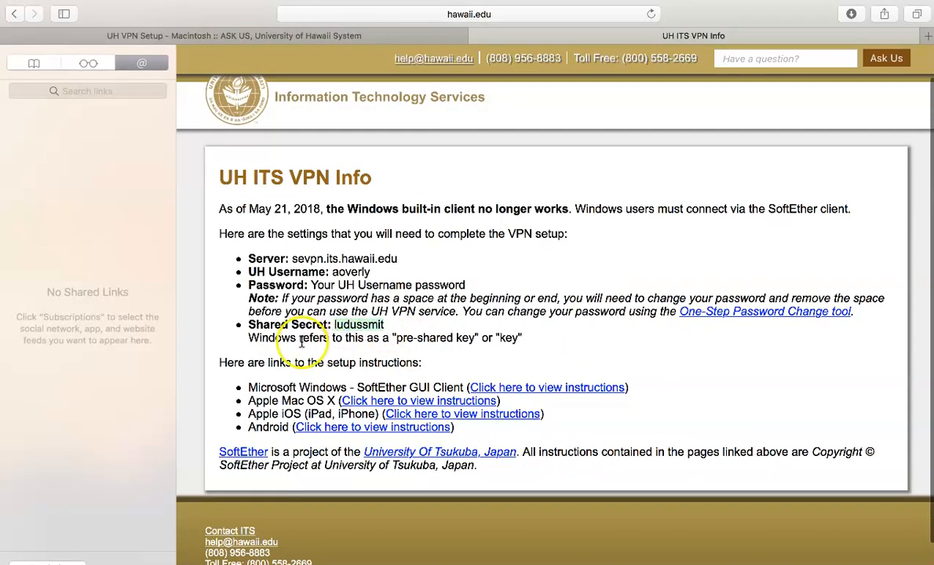
mouse_move(56, 1)
click(44, 30)
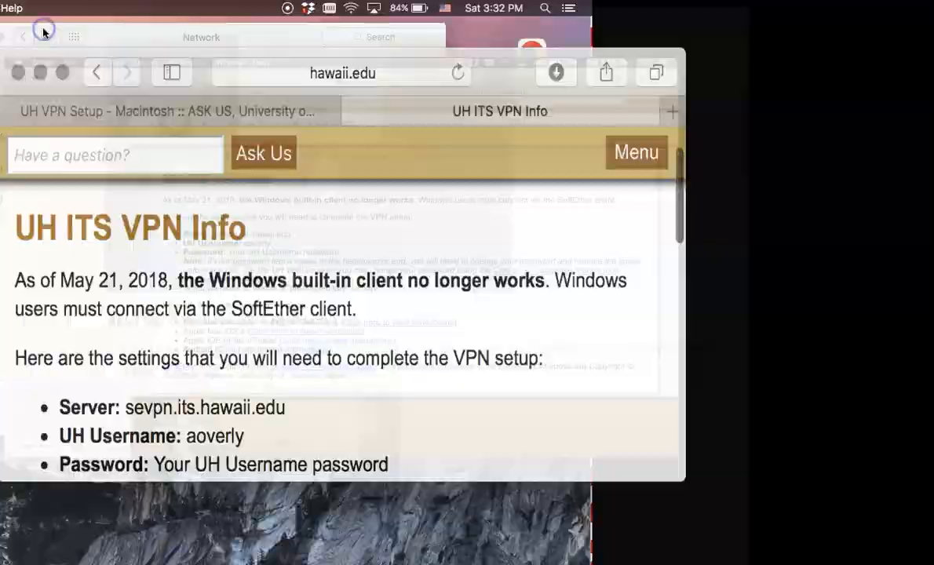
- Enter the shared secret from the UH ITS VPN Info page under Machine Authentication in Network preferences and accept the authentication settings
scroll(251, 256, down, 3)
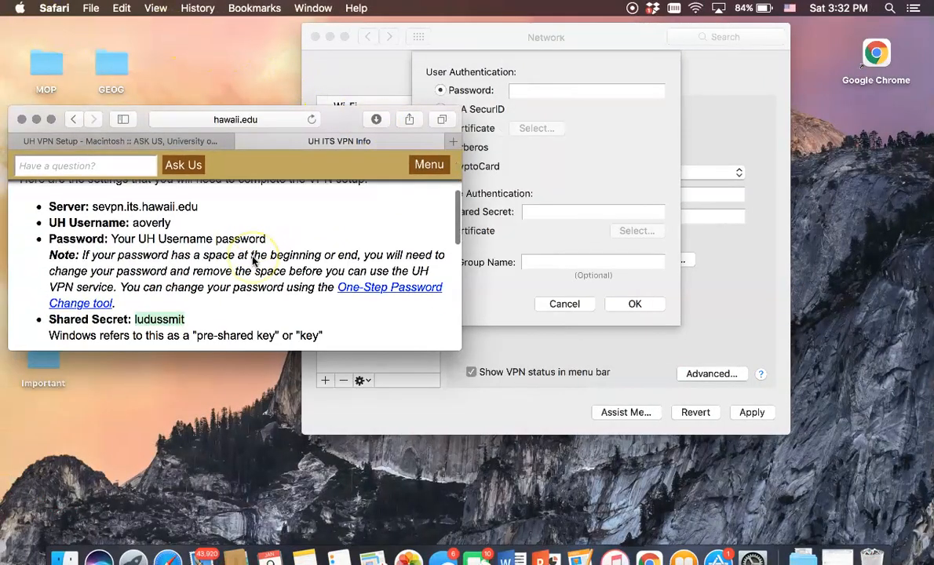
click(550, 161)
click(546, 212)
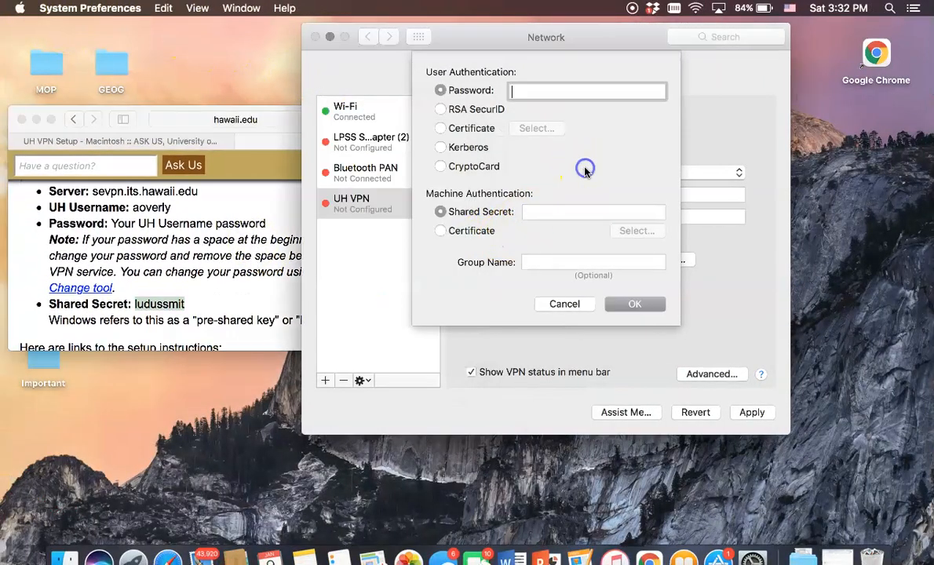
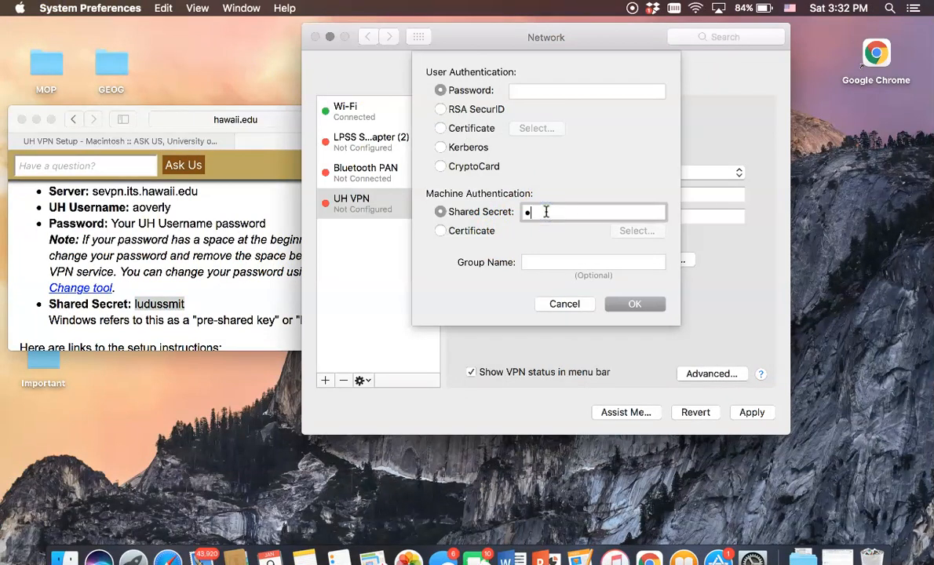
click(651, 309)
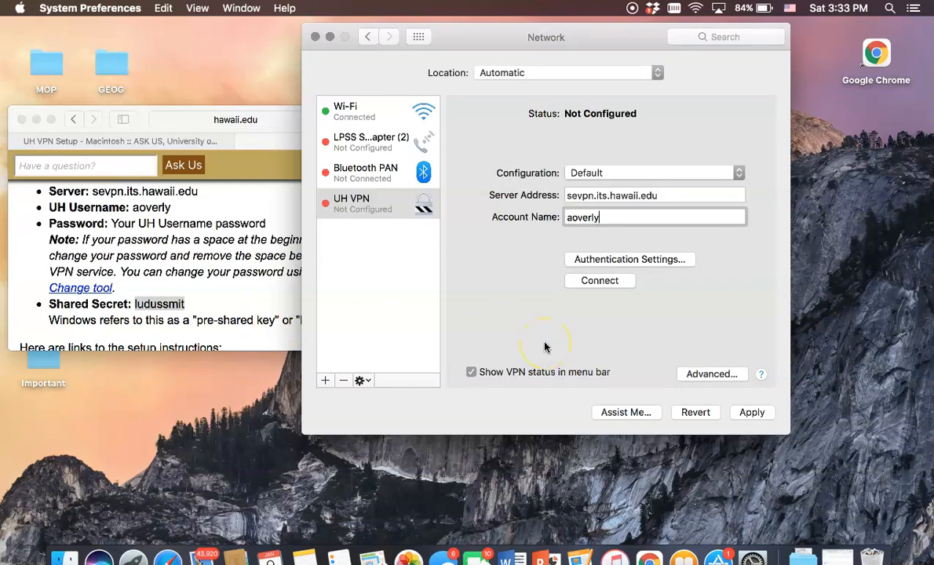
- Enable sending all traffic over the VPN connection in the UH VPN's advanced options and apply the network changes
click(694, 376)
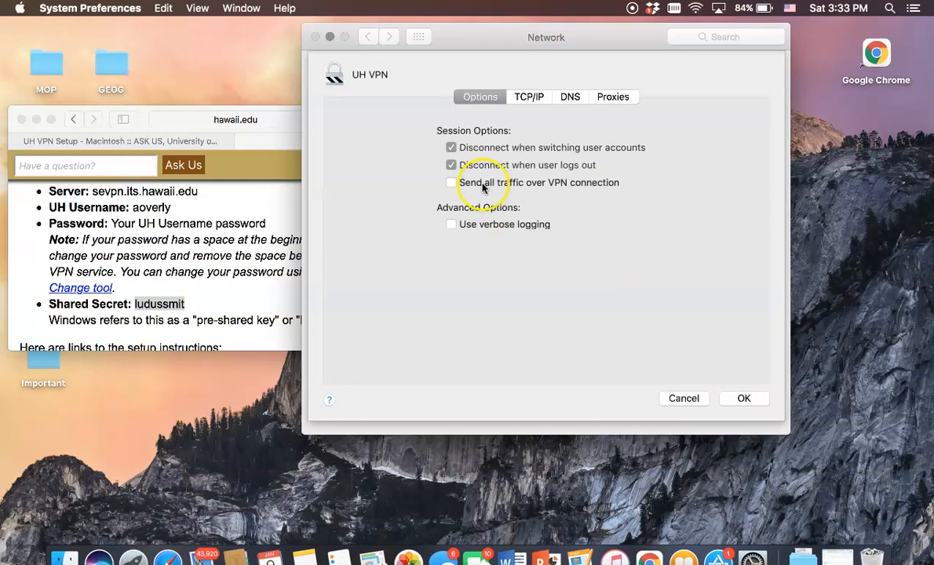
click(451, 147)
click(451, 185)
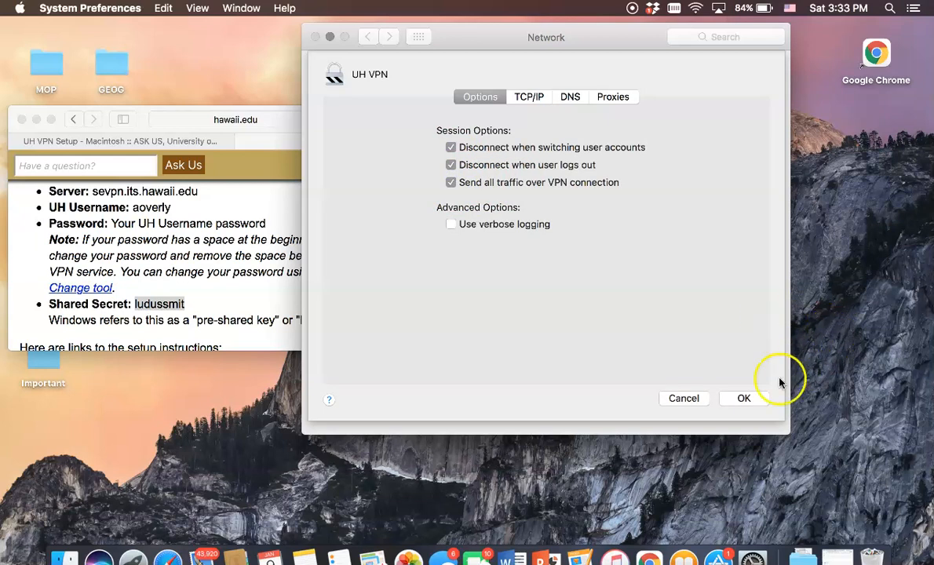
click(744, 398)
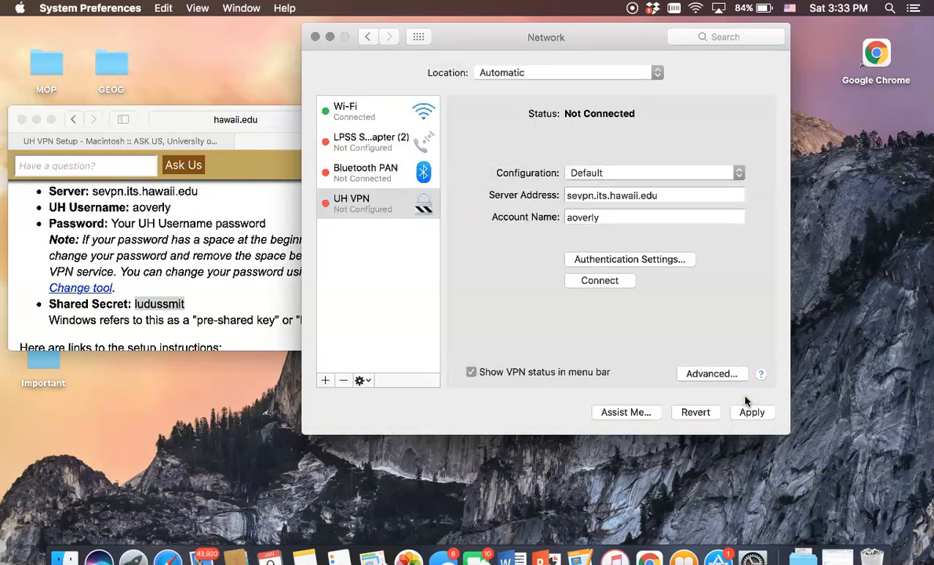
click(751, 411)
- Connect the UH VPN with the account password and check its connection status
click(674, 9)
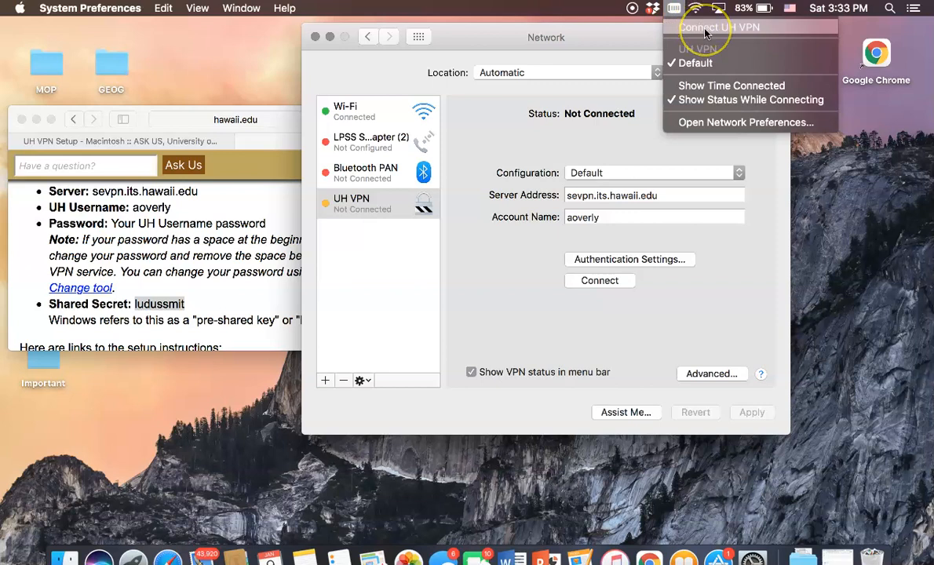
click(706, 29)
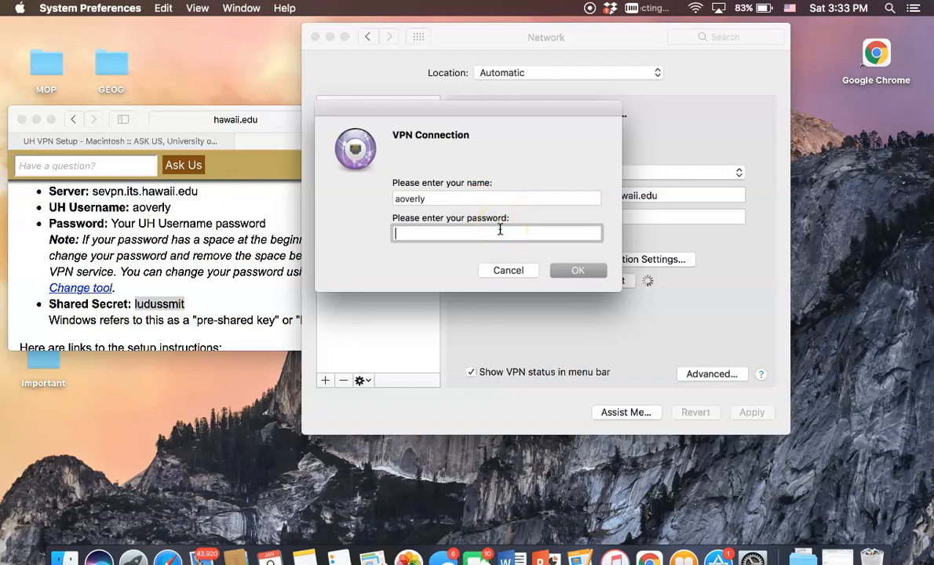
text(••••••••••)
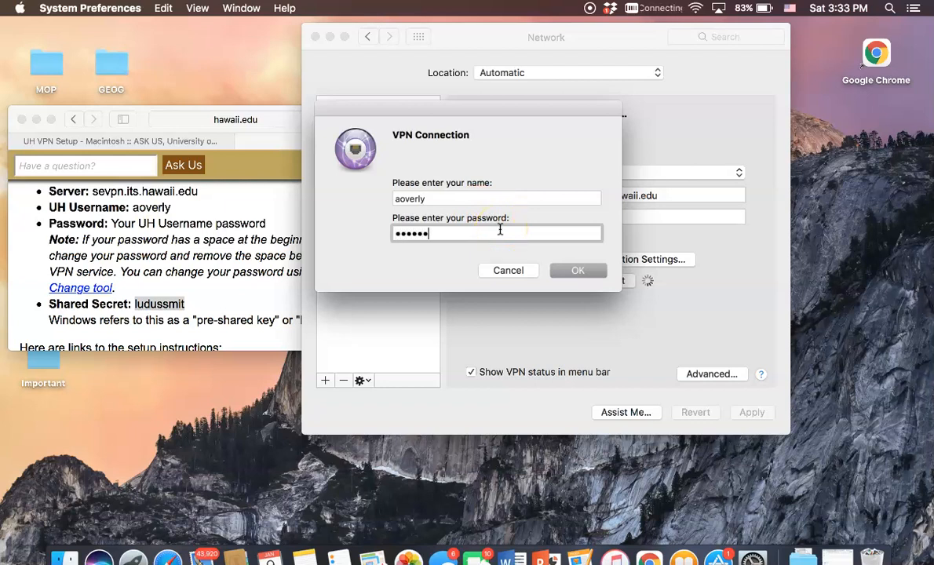
text(•)
click(571, 271)
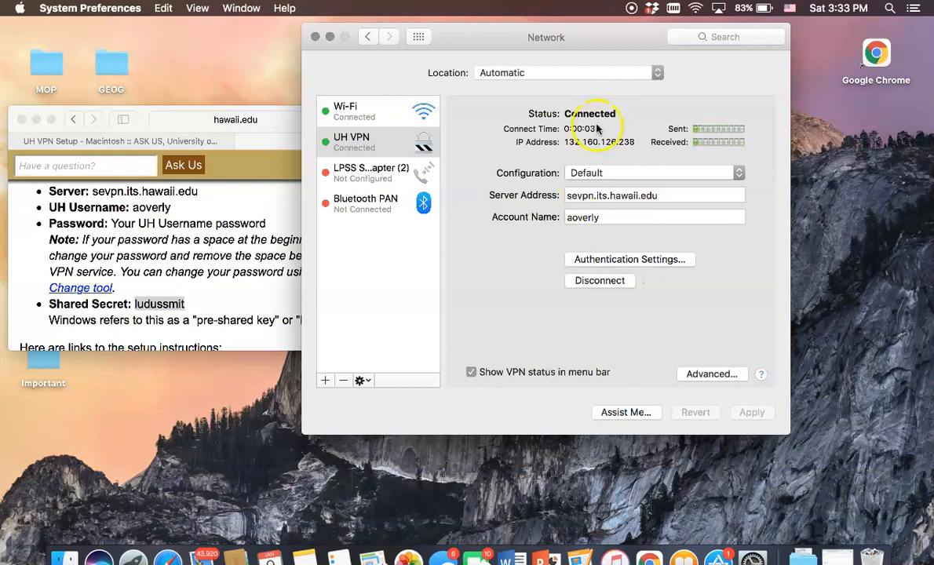
click(674, 9)
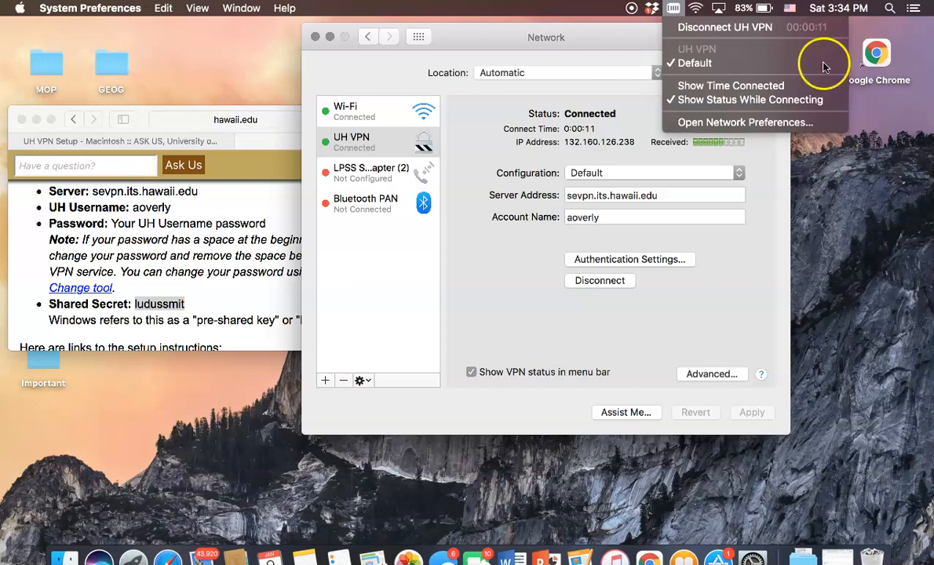
click(811, 233)
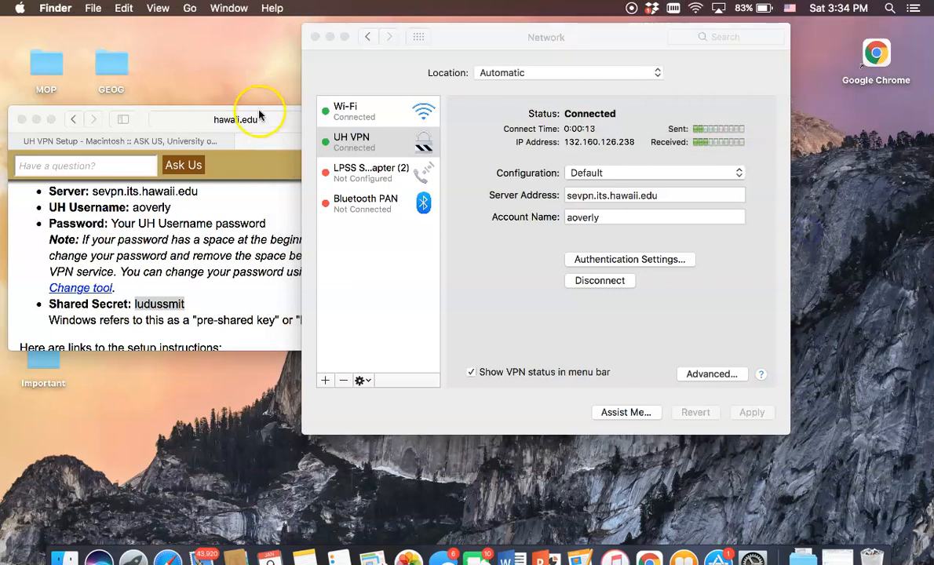
- Close the Network preferences, return Safari to full screen and search the web for "Java downloads Mac OS"
click(315, 39)
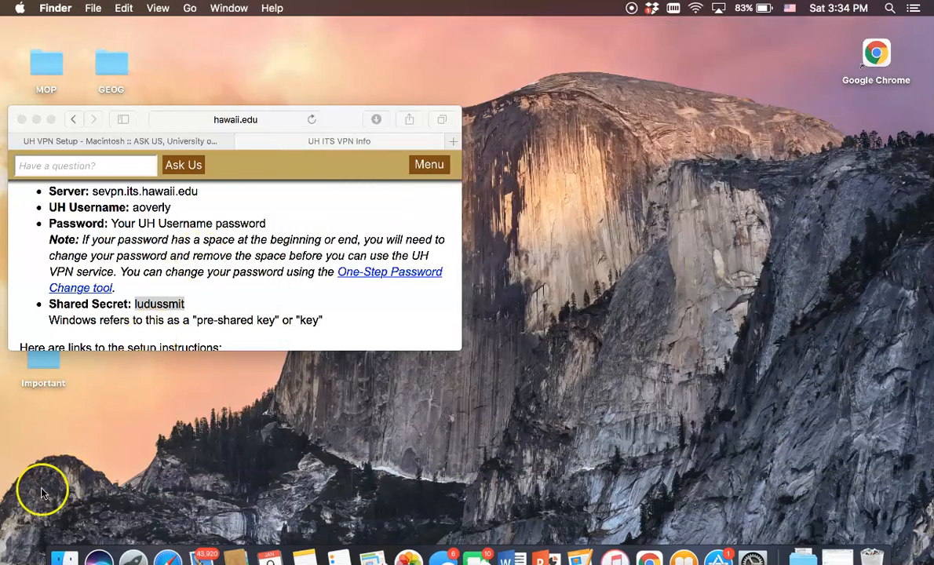
click(51, 120)
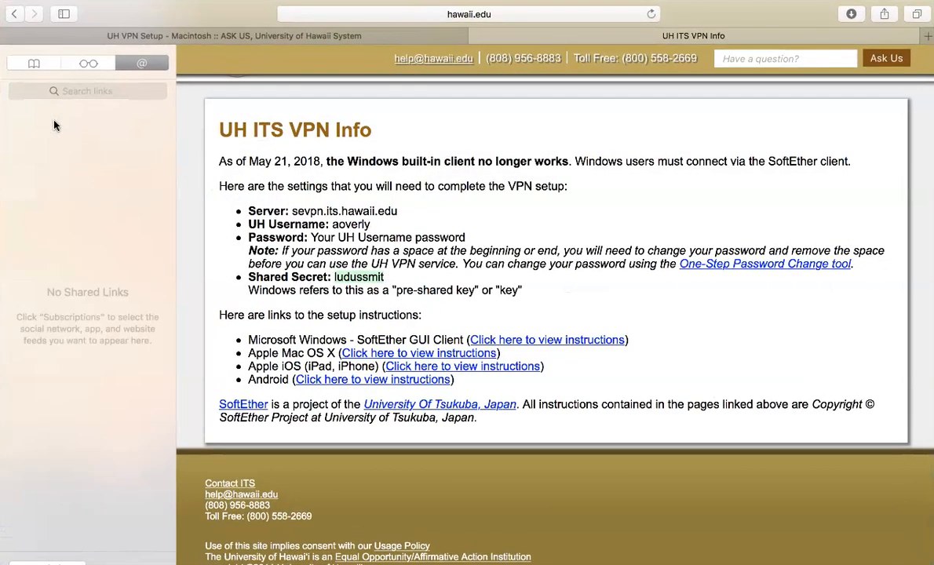
click(493, 20)
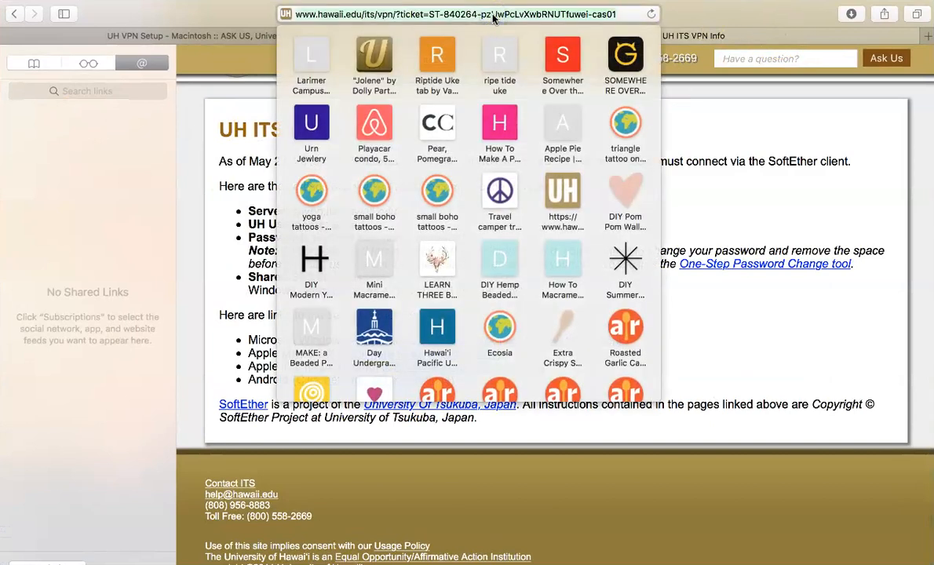
key(BackSpace)
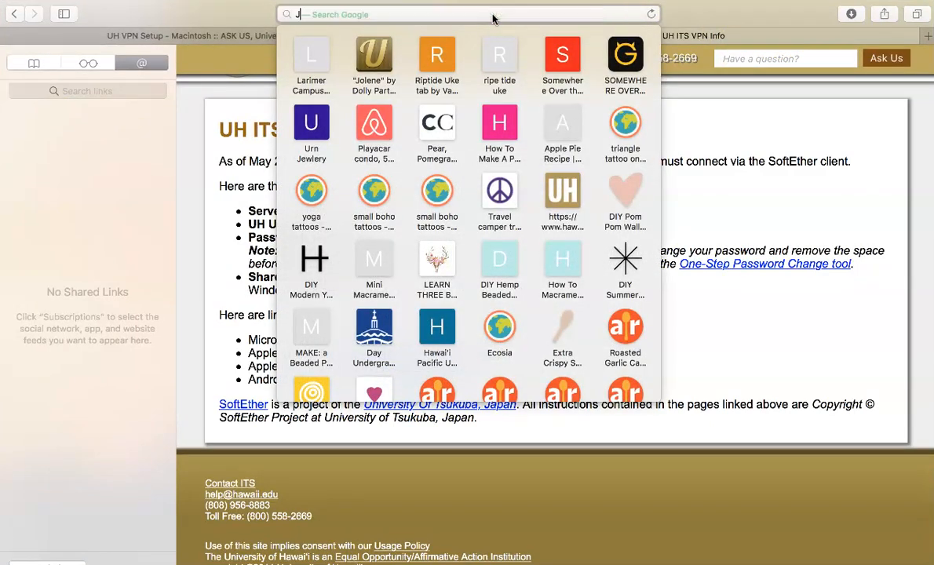
text(Java downlo)
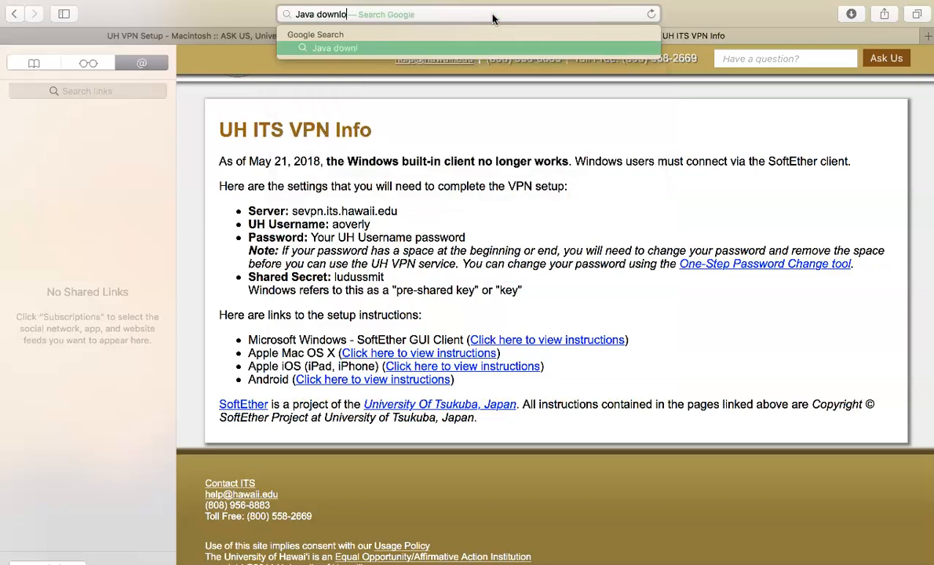
text(ads Mac OS)
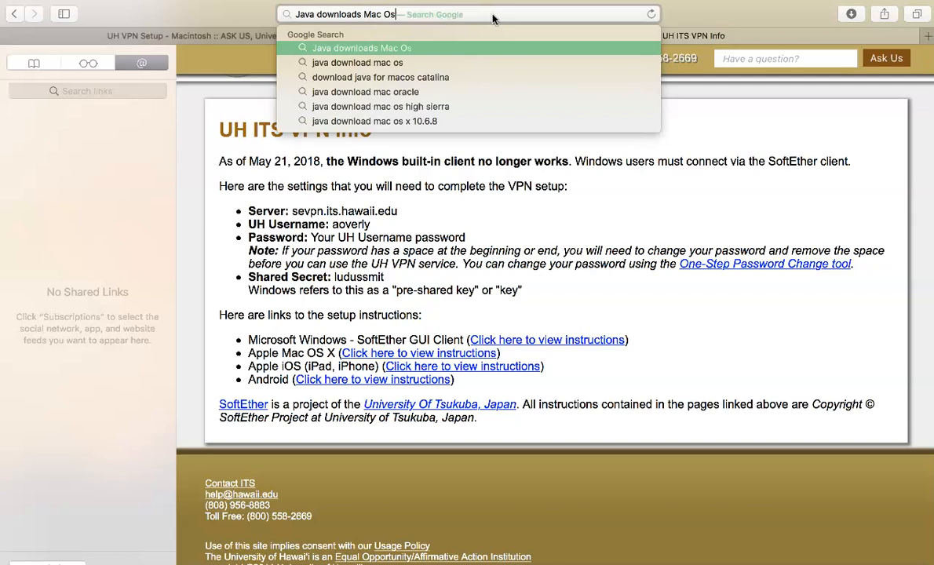
key(Return)
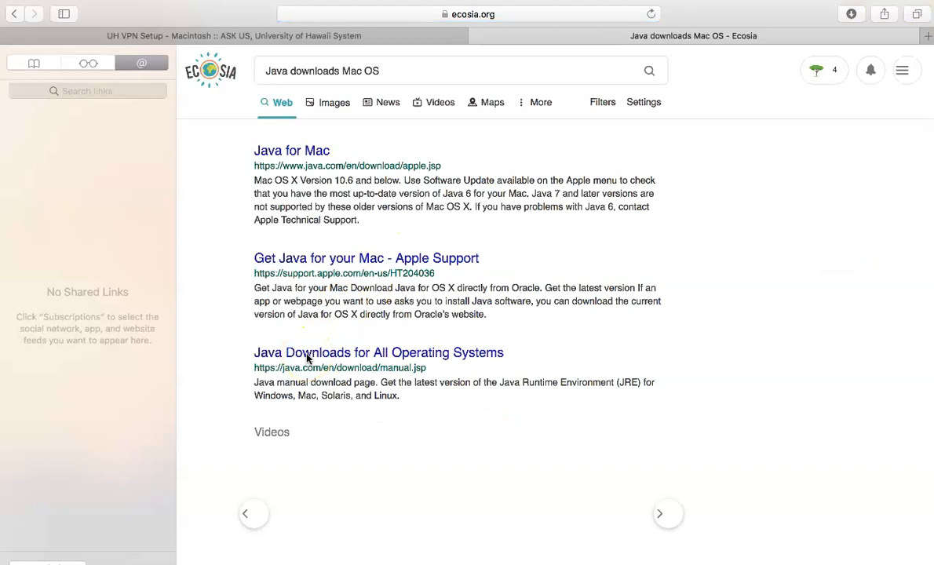
- Open the "Java Downloads for All Operating Systems" search result and download the Mac OS X version
click(344, 355)
click(350, 355)
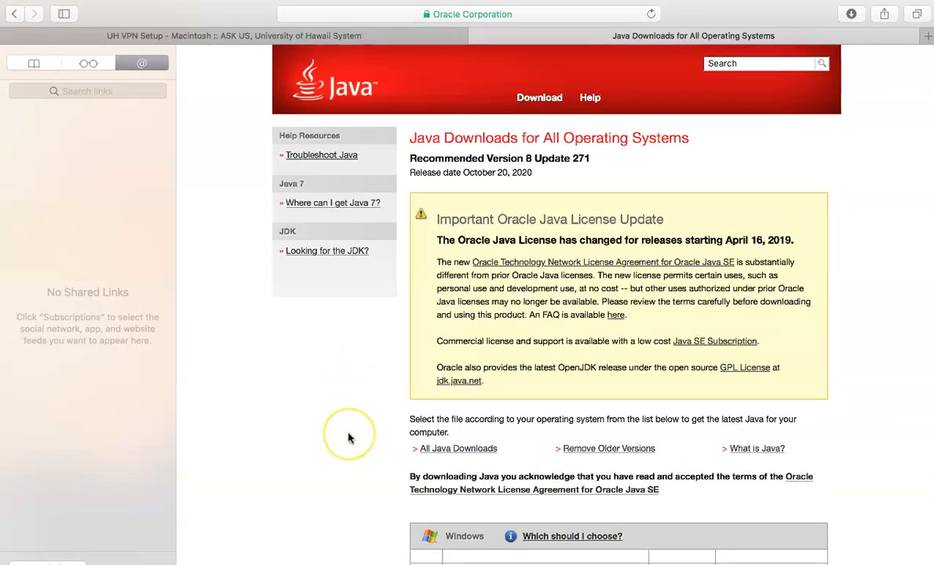
scroll(349, 439, down, 10)
scroll(349, 438, down, 5)
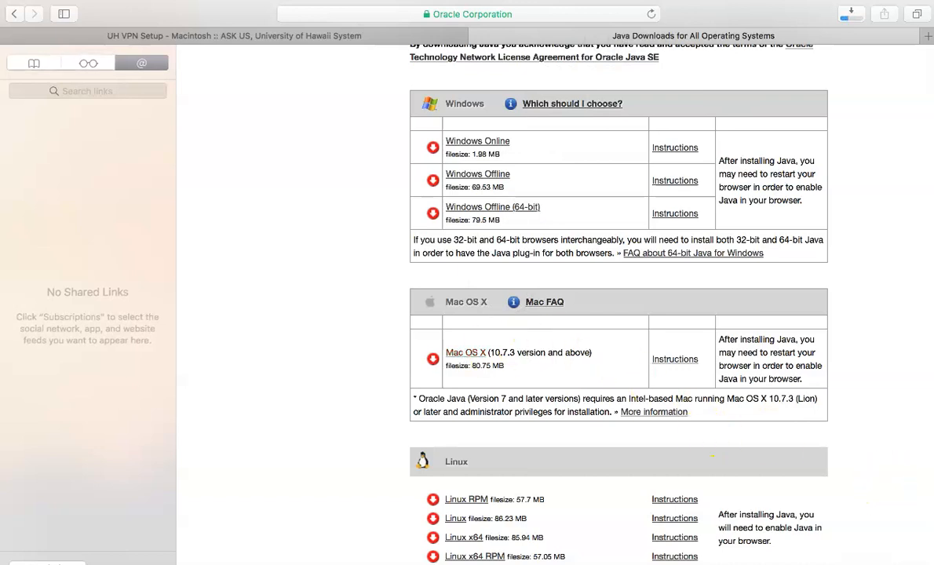
- Open the downloaded jre-8u271-macosx-x64.dmg and launch the Java 8 Update 271 installer, allowing it to open
mouse_move(872, 559)
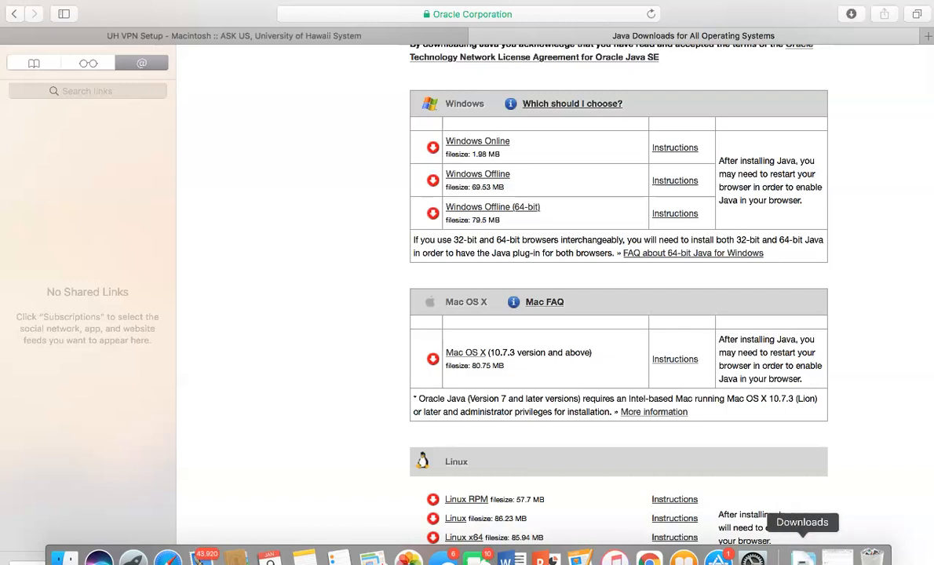
click(803, 558)
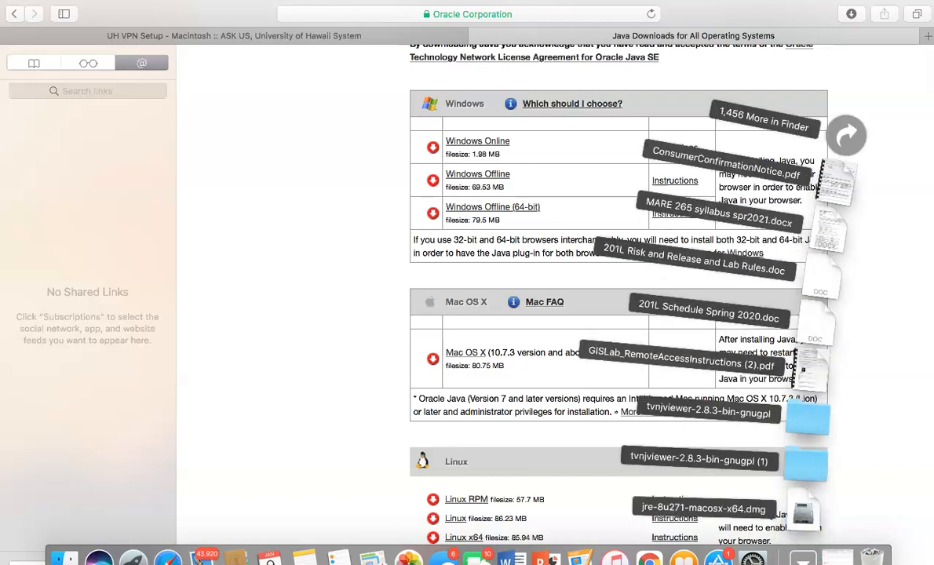
click(804, 514)
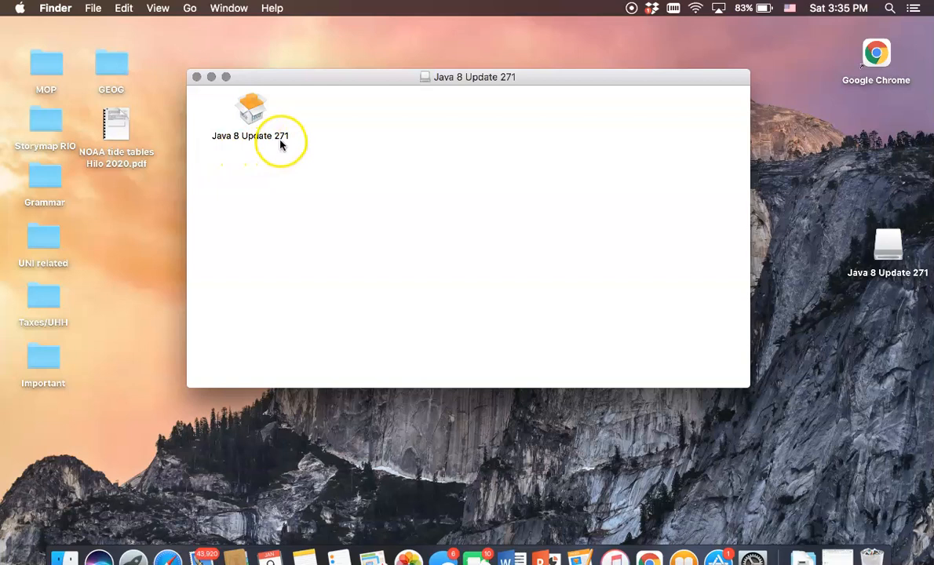
double_click(250, 107)
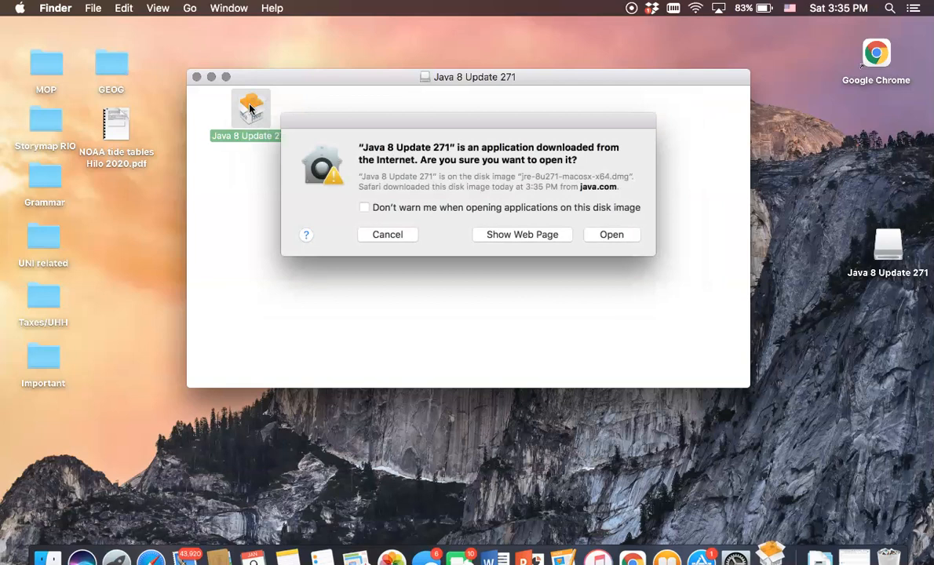
click(620, 236)
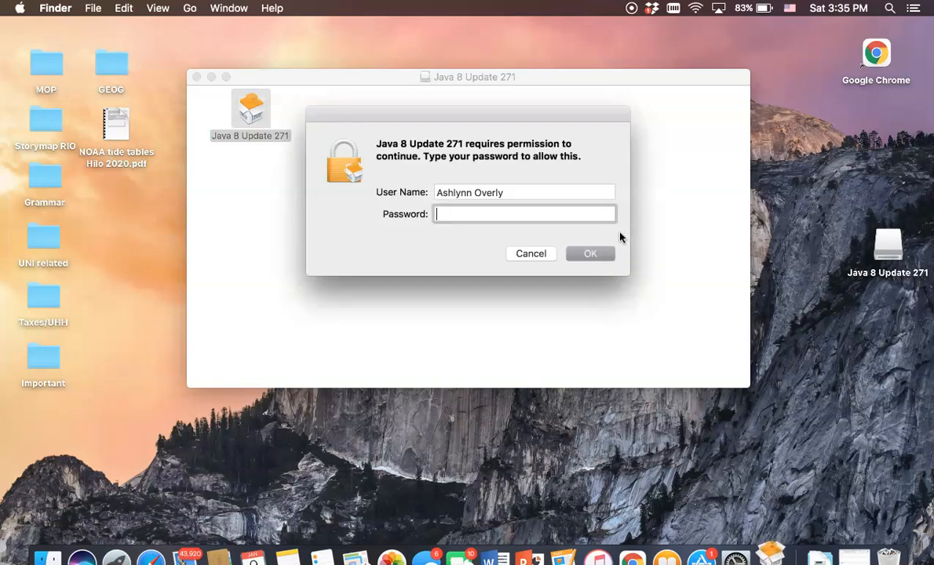
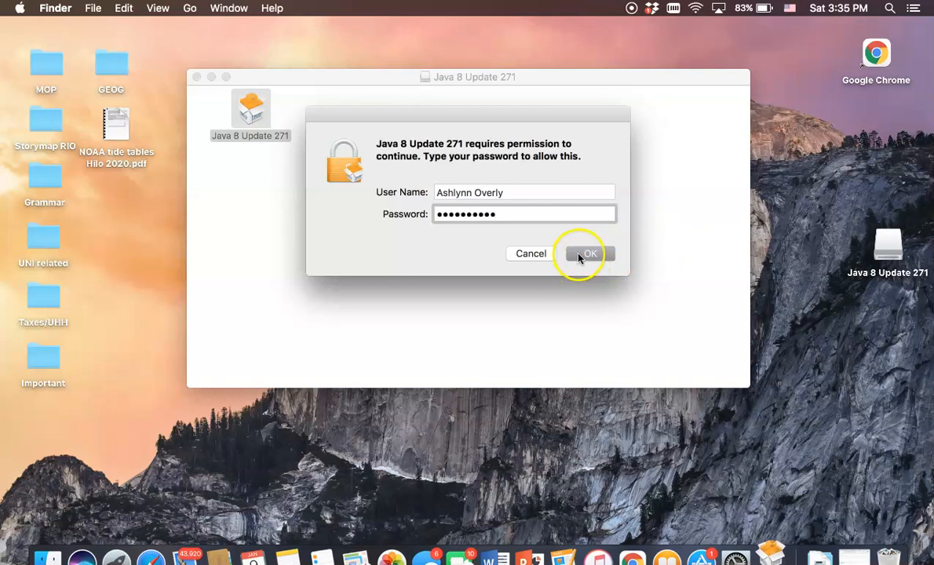
- Authorize the installer with the Mac account password, then install Java 8 Update 271 and close the installer
click(579, 254)
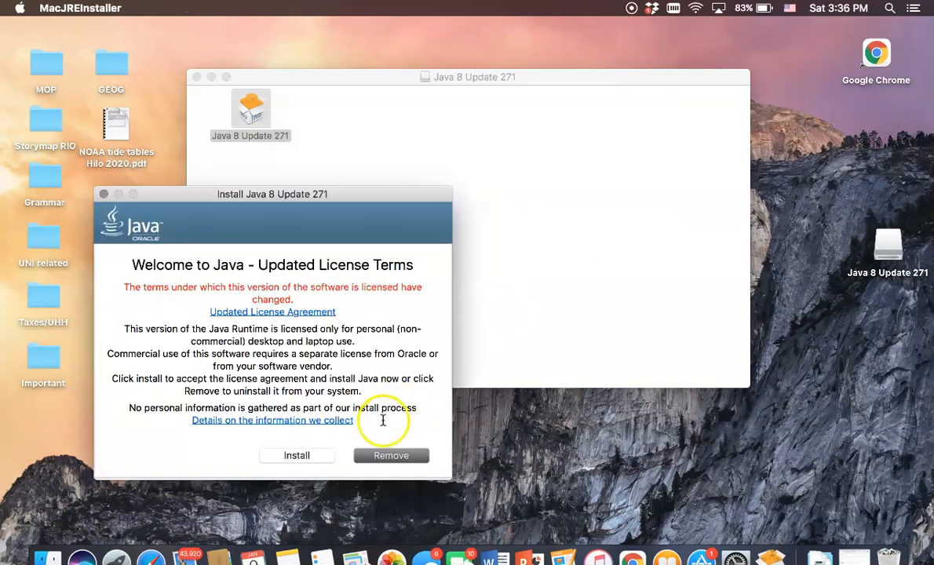
click(313, 457)
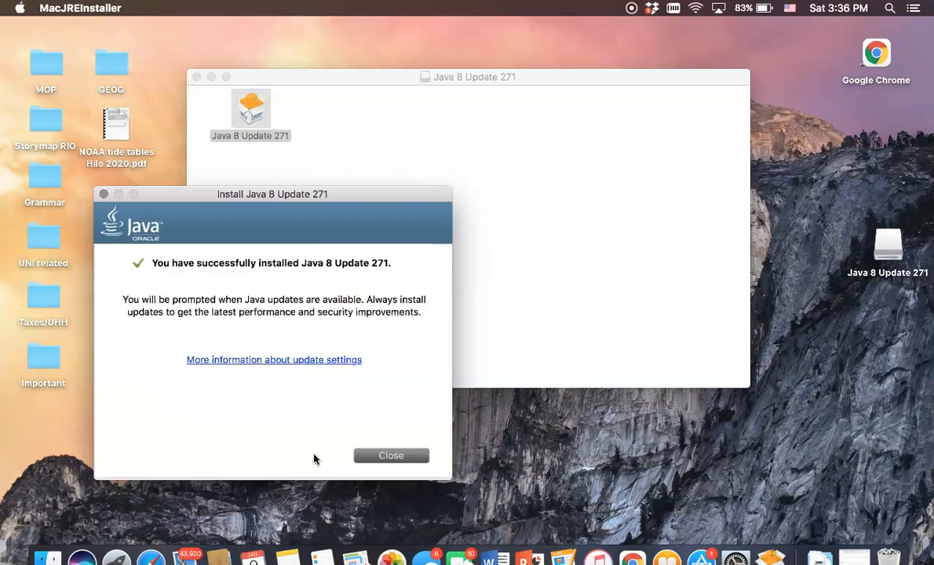
click(374, 458)
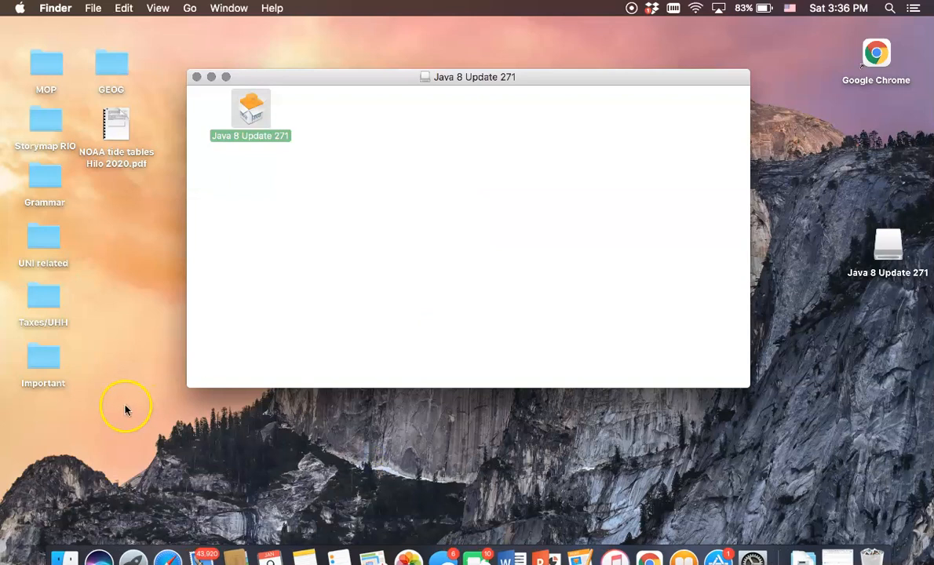
click(39, 511)
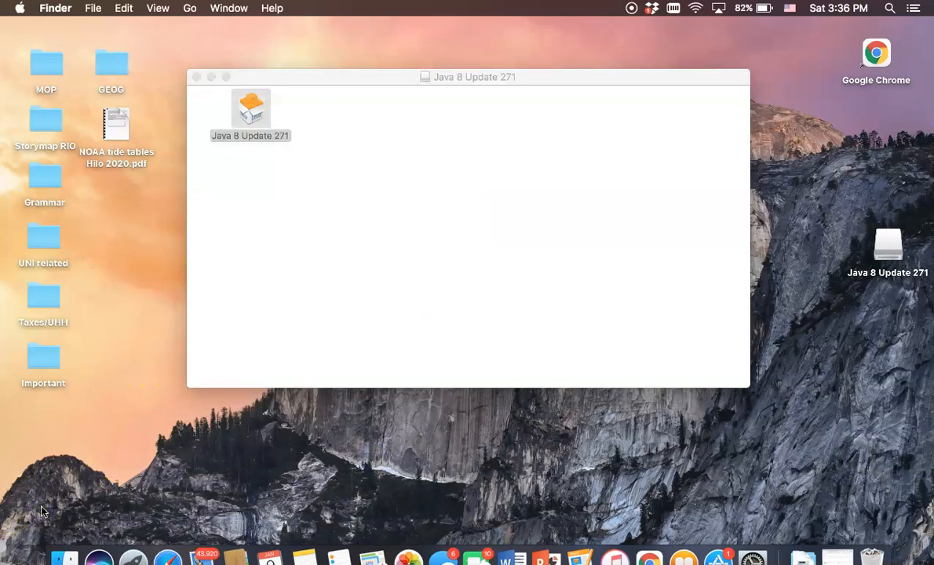
- Switch back to Safari and search the web for "Tight VNC" in a new tab
click(168, 558)
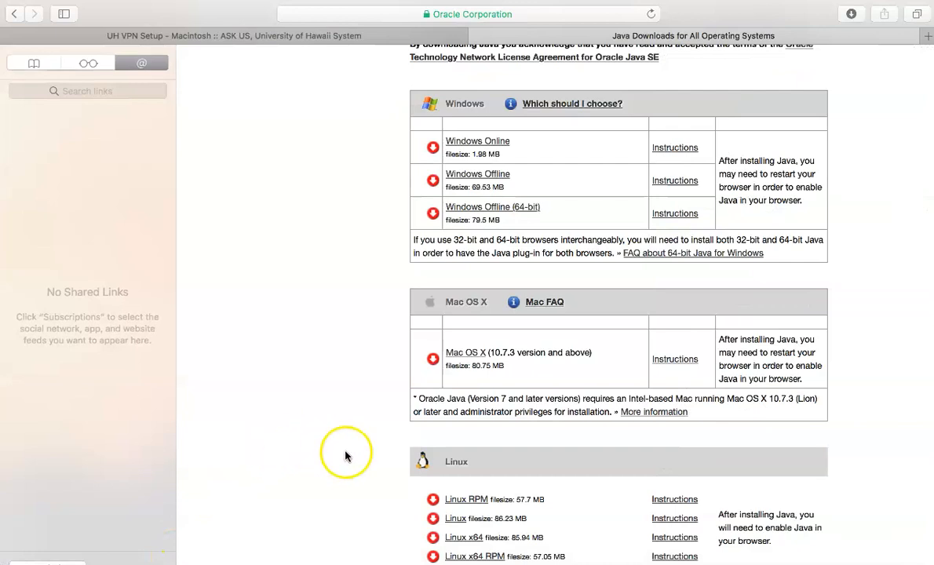
click(927, 37)
text(Tig)
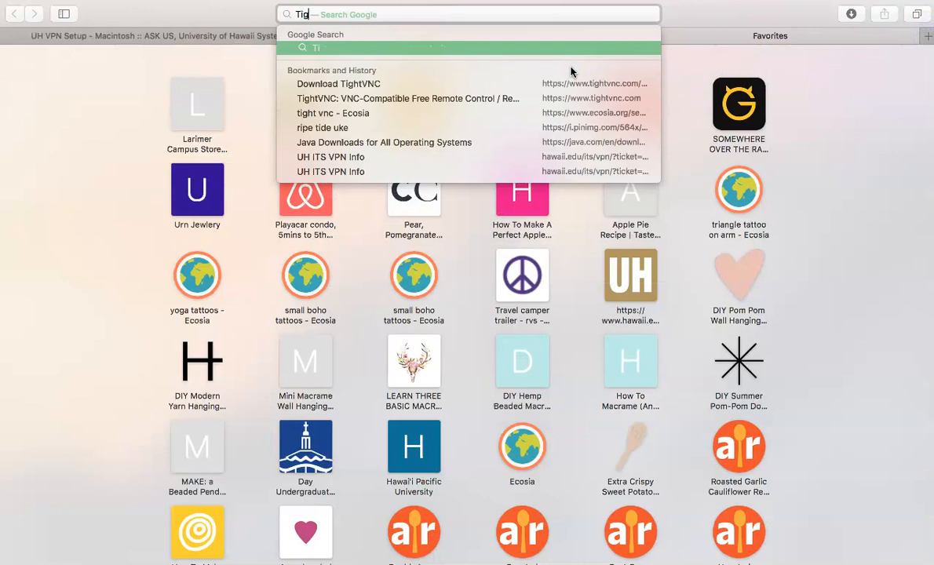
text(ht VNC)
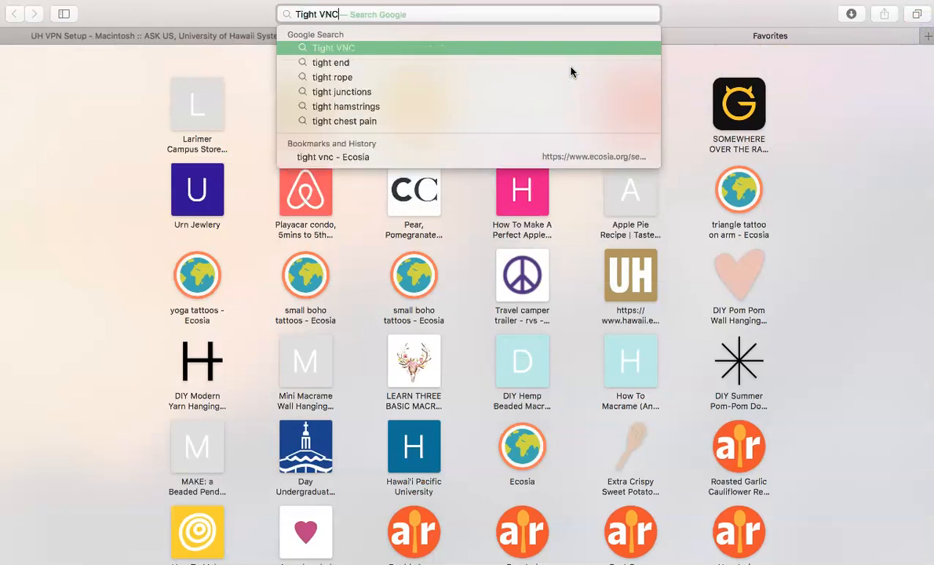
key(Return)
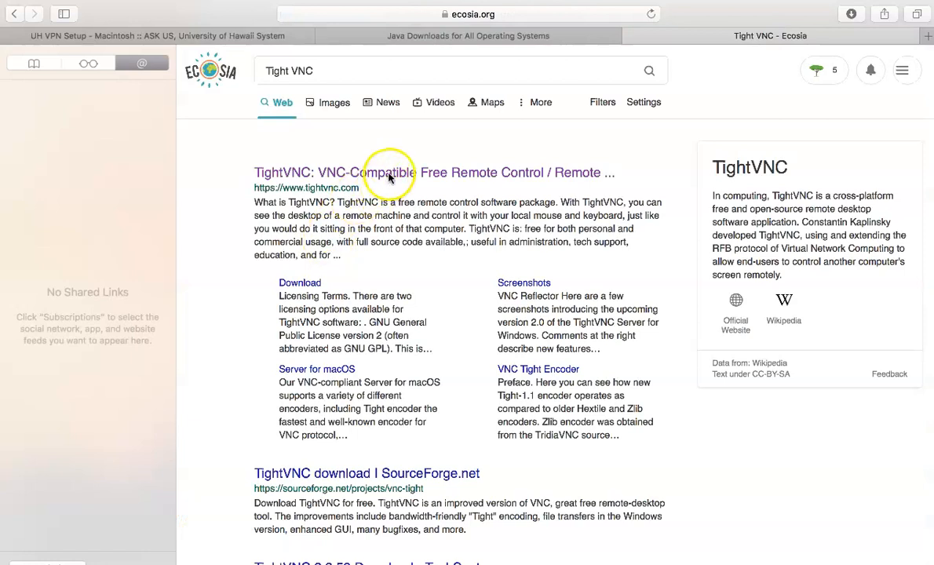
- Open the TightVNC website's download page and download the TightVNC Java Viewer JAR in a ZIP archive
click(384, 186)
click(383, 176)
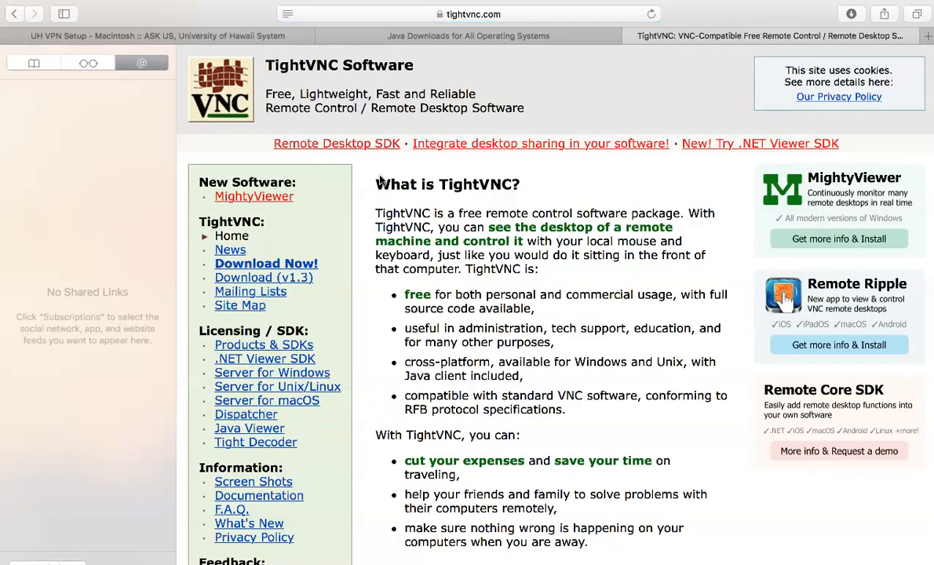
click(279, 266)
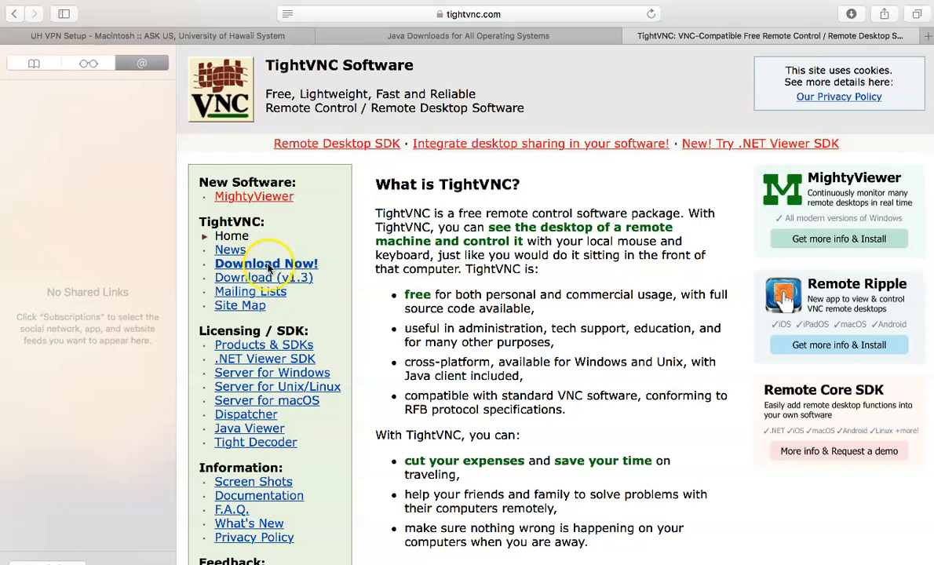
click(268, 267)
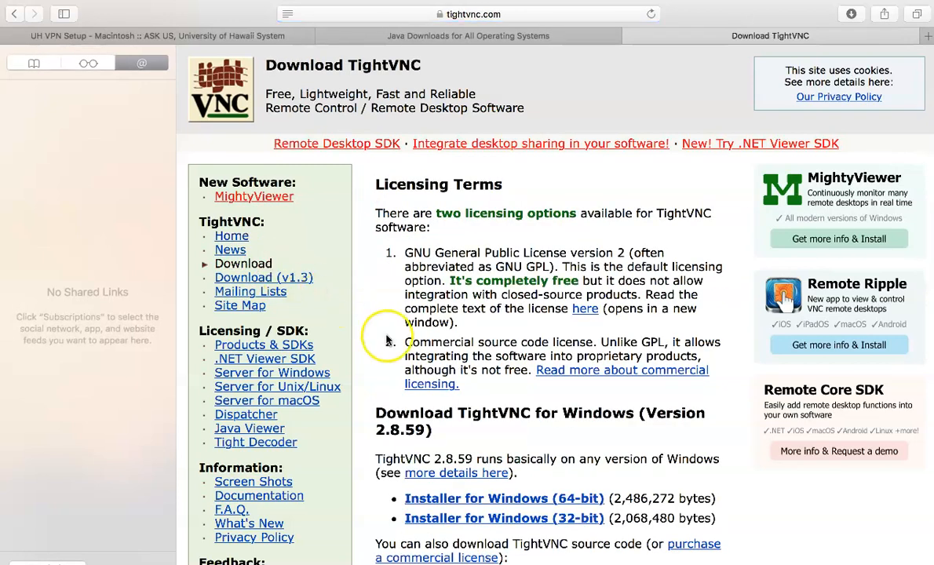
scroll(386, 353, down, 3)
scroll(387, 337, down, 7)
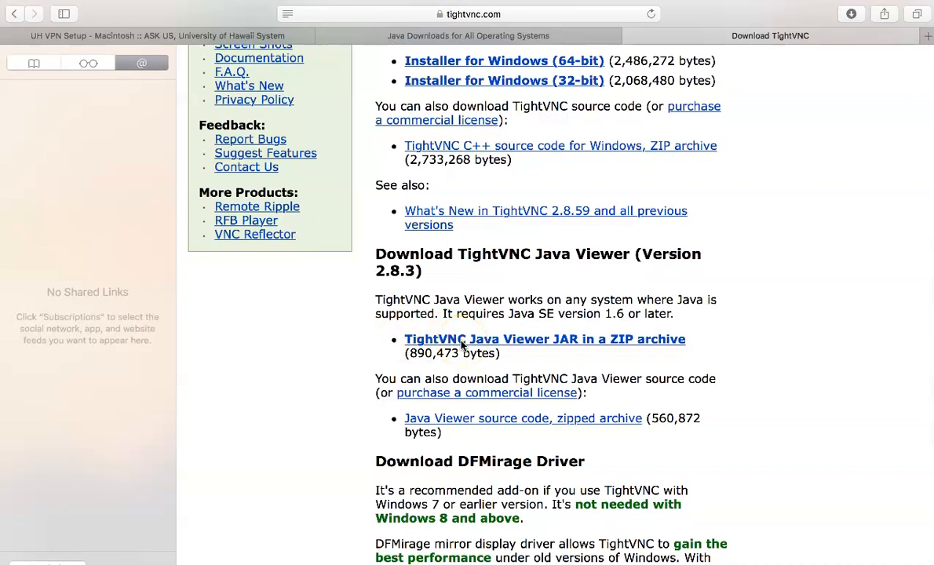
click(462, 340)
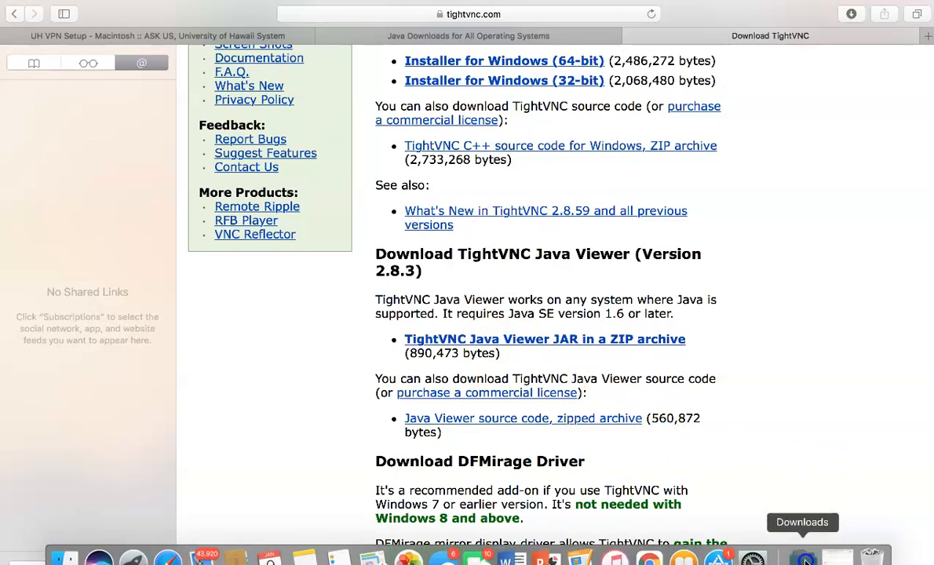
- Open the downloaded tvnjviewer-2 folder, try to launch tightvnc-jviewer.jar and dismiss the security alert
click(805, 560)
click(804, 509)
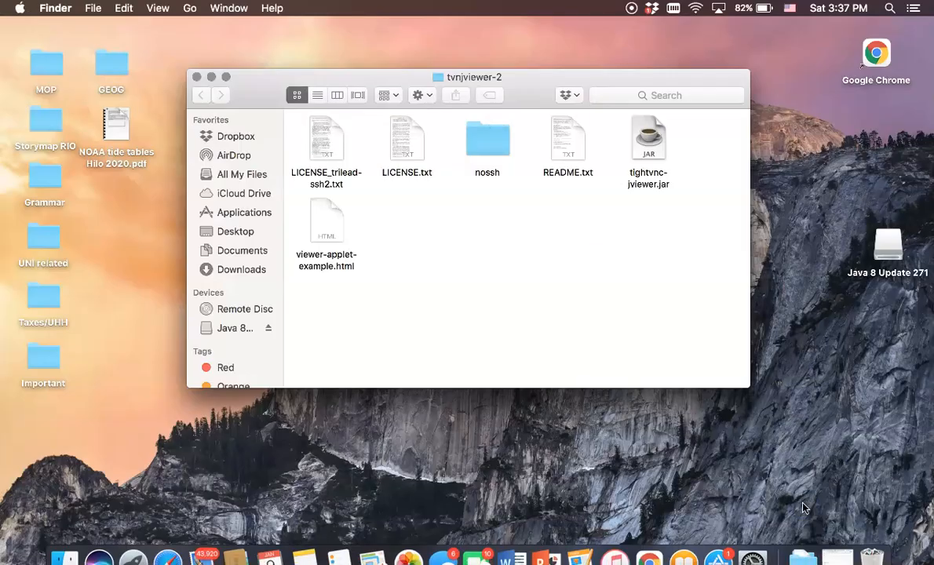
click(647, 151)
double_click(647, 151)
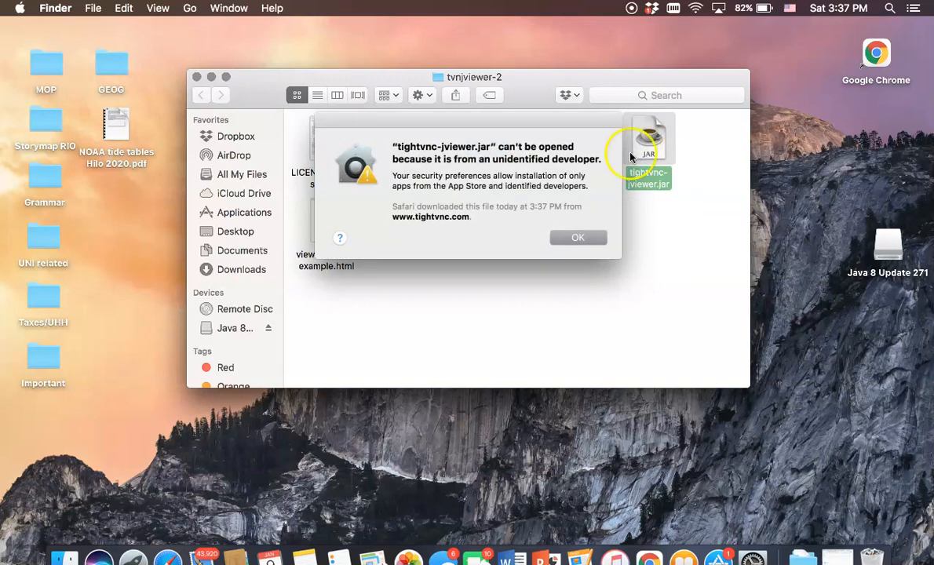
click(577, 238)
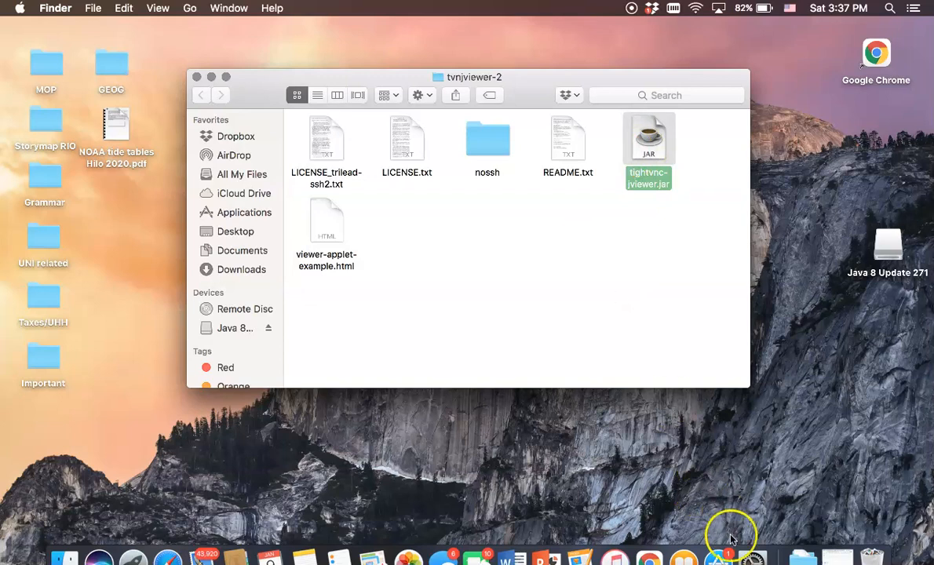
- Allow the blocked tightvnc-jviewer.jar to open anyway in the Security & Privacy preferences and confirm opening it
click(752, 559)
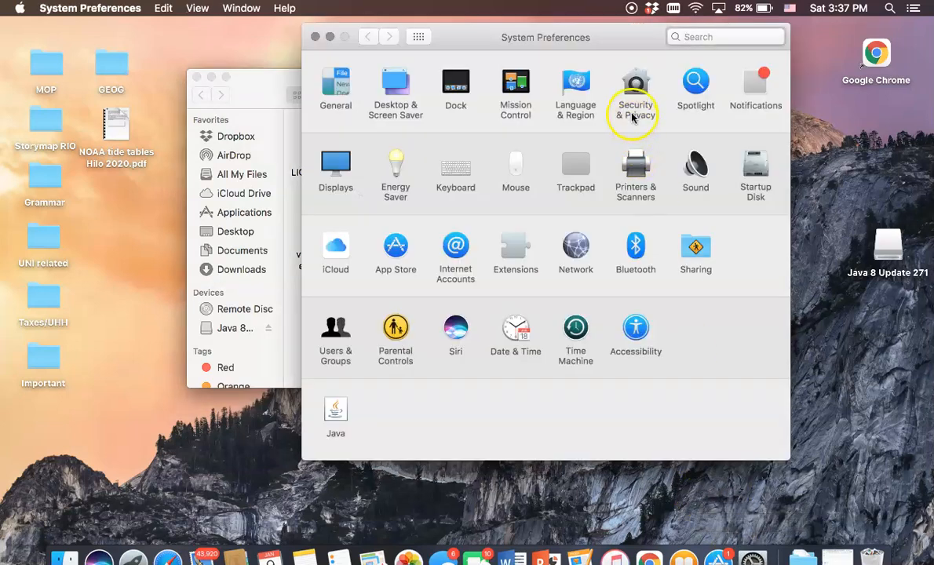
click(632, 96)
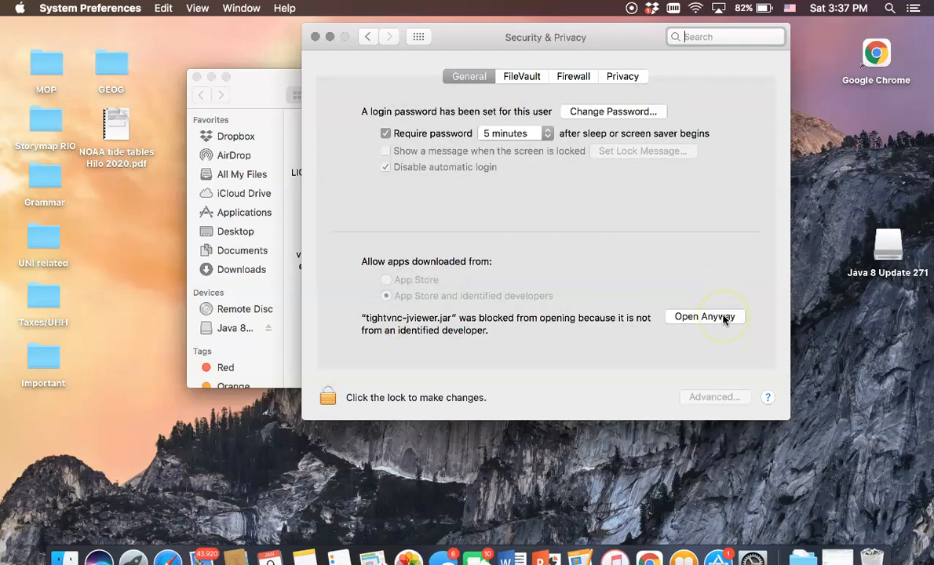
click(724, 318)
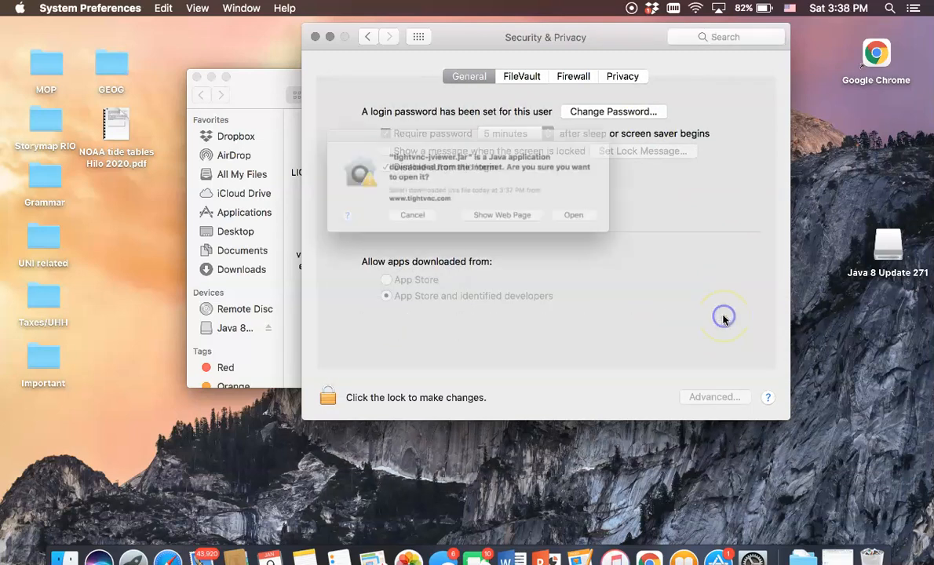
click(597, 224)
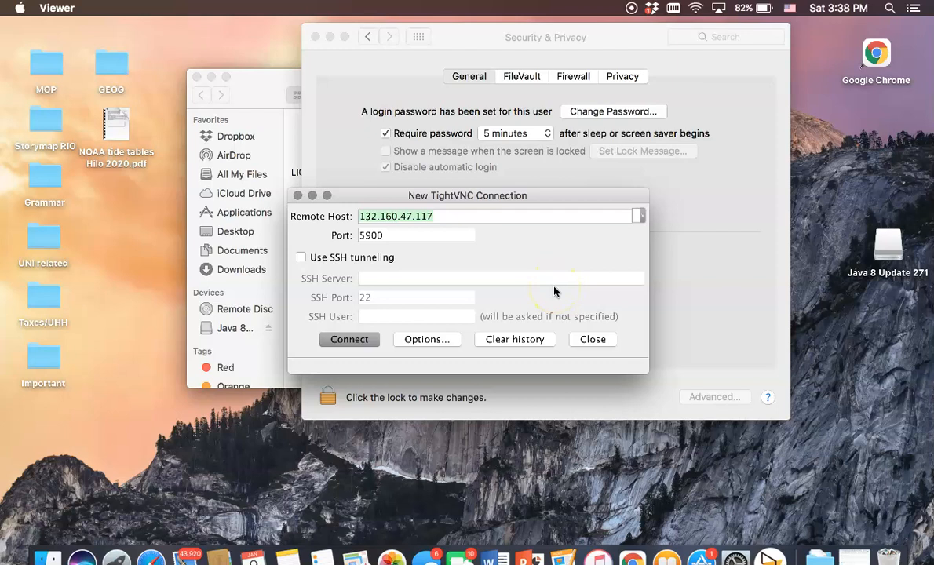
- Close the Security & Privacy preferences and move tightvnc-jviewer.jar from its folder to the desktop
click(391, 68)
click(316, 37)
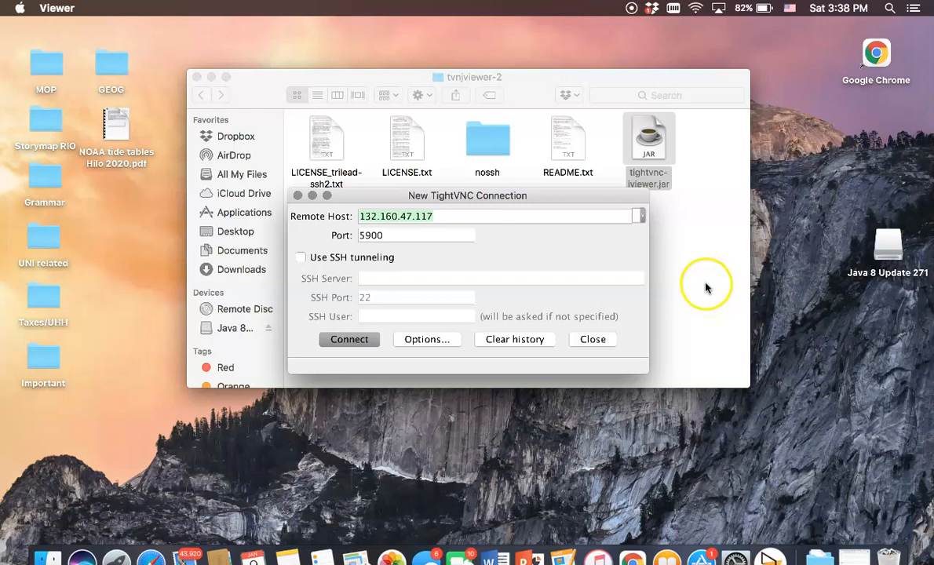
drag(658, 182, 883, 162)
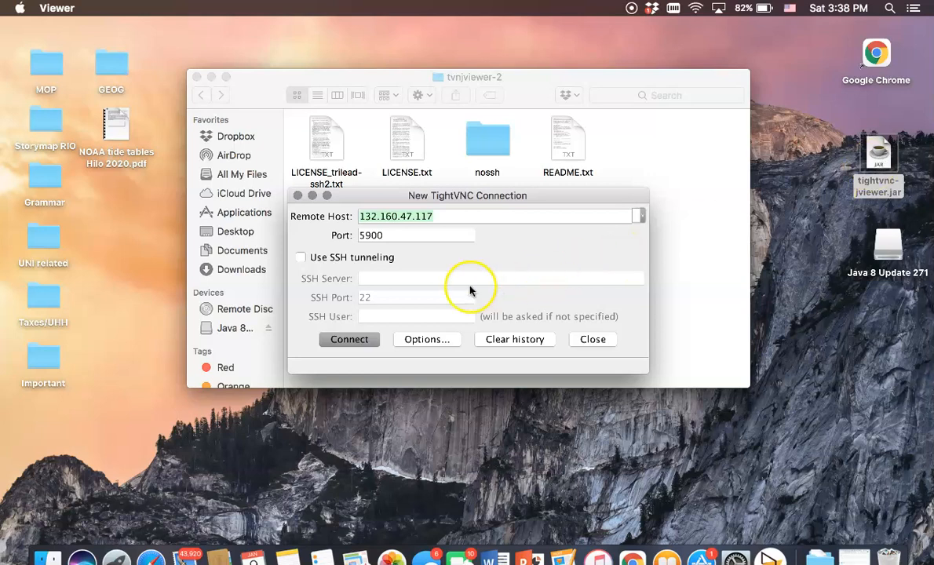
- Set the TightVNC remote host to 132.160.47.103 with port 5900 and connect to it
click(438, 217)
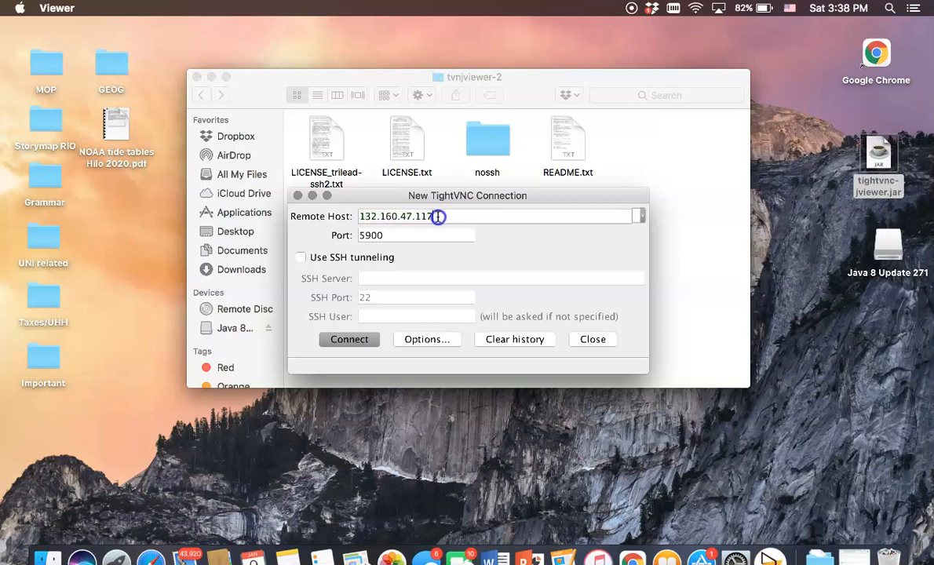
key(BackSpace)
key(BackSpace)
text(01)
key(BackSpace)
text(3)
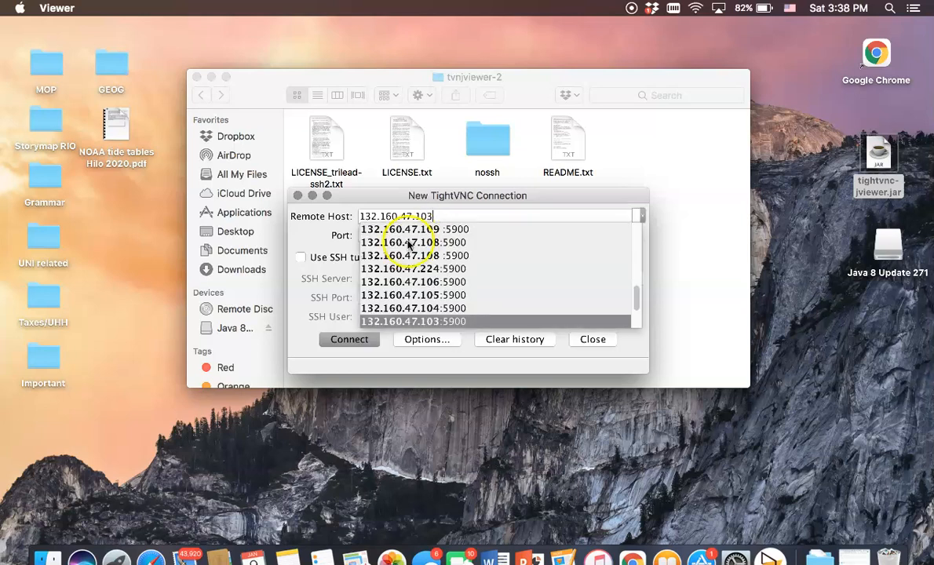
click(340, 340)
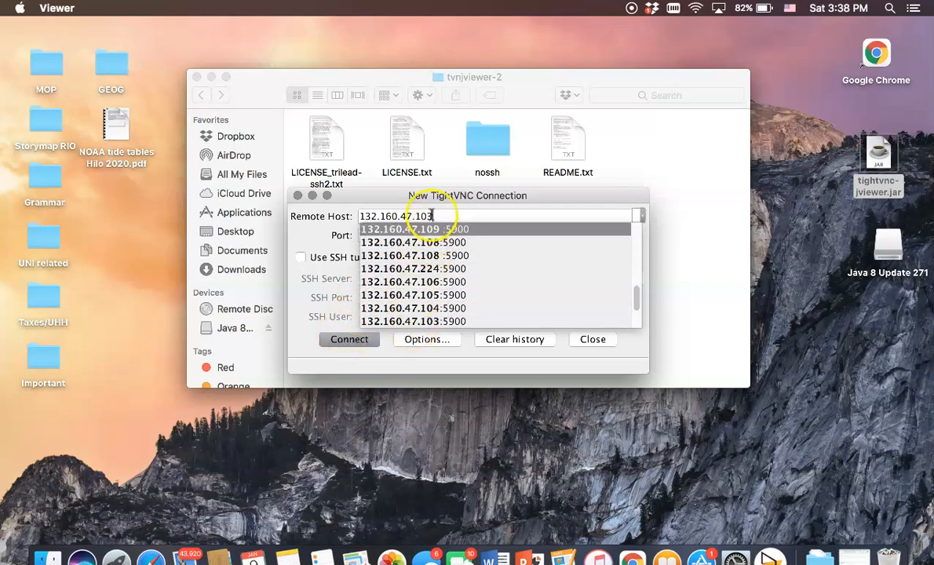
click(448, 322)
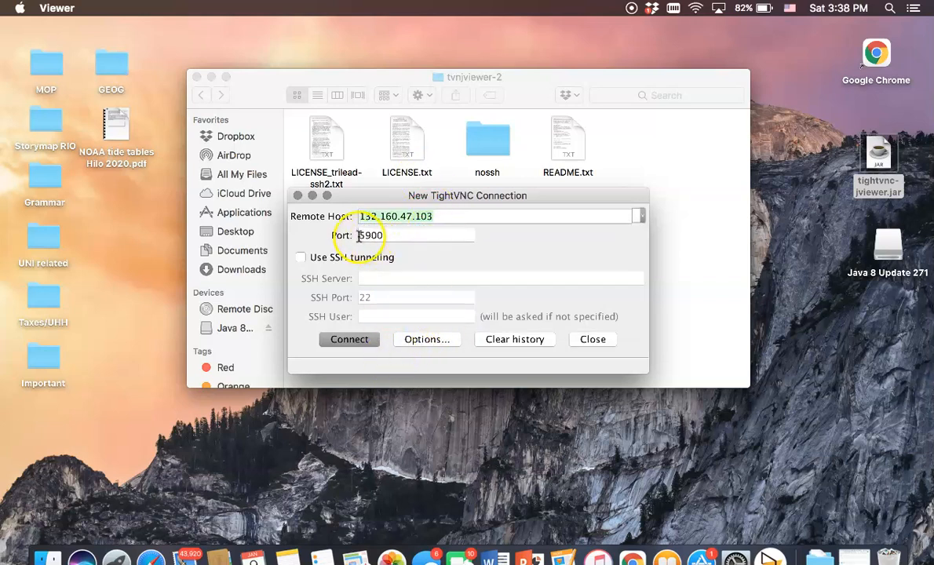
click(347, 339)
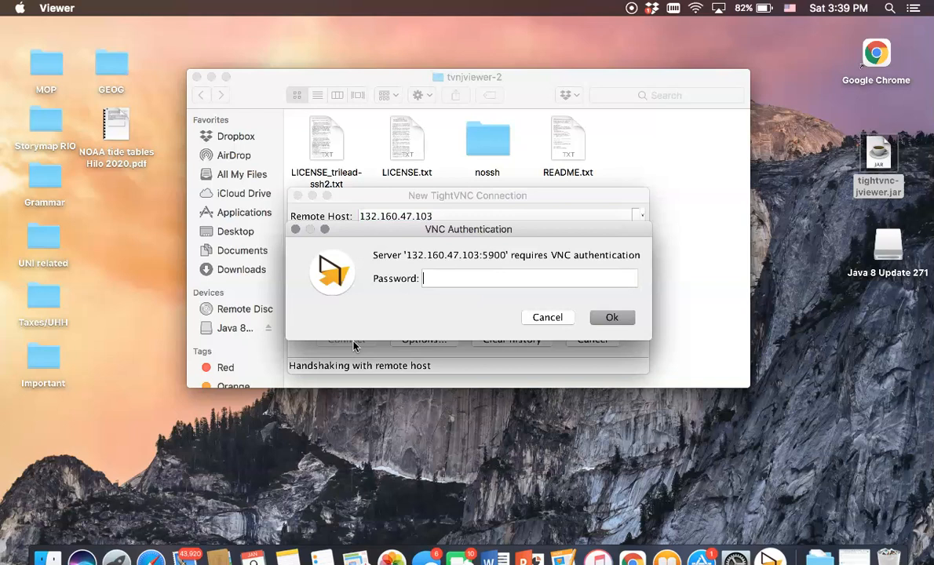
- Enter the VNC authentication password and confirm it to open the remote desktop
click(471, 278)
text(••••••••)
click(607, 318)
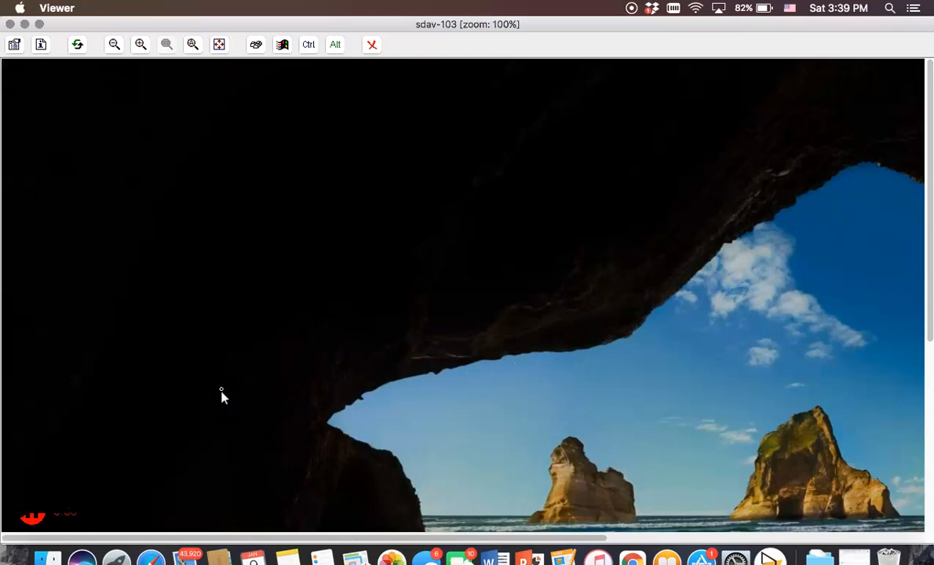
- Set the zoom of the sdav-103 remote desktop to 60%
click(113, 45)
click(114, 45)
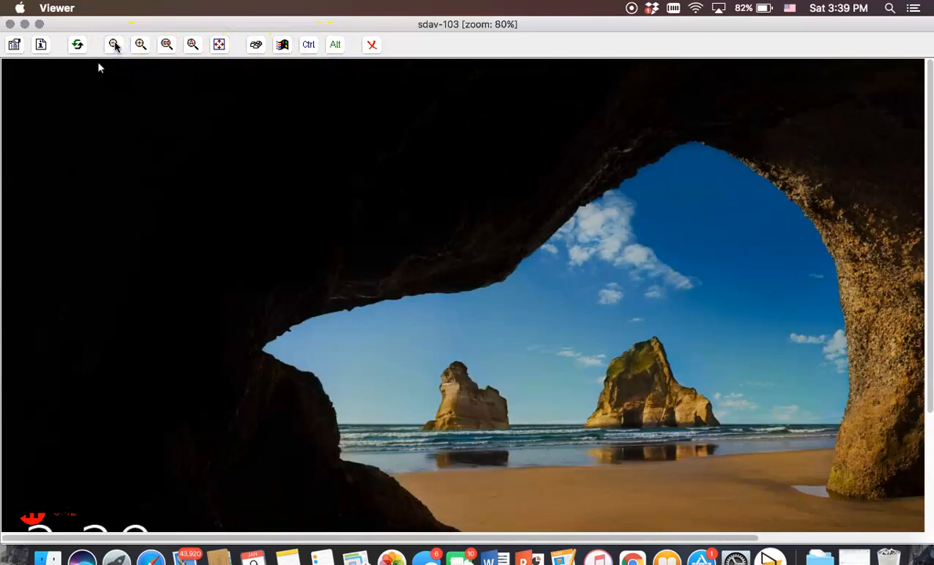
click(114, 45)
click(114, 45)
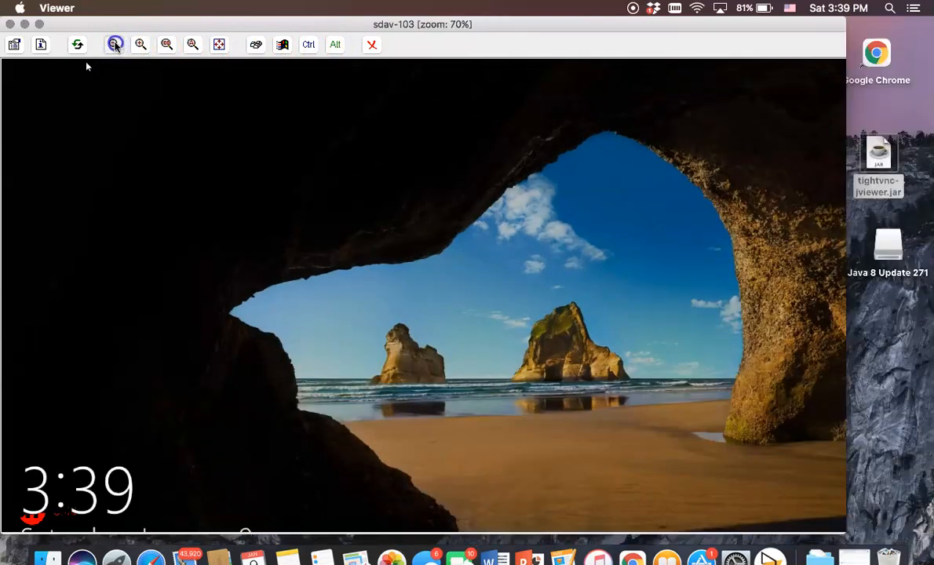
click(114, 45)
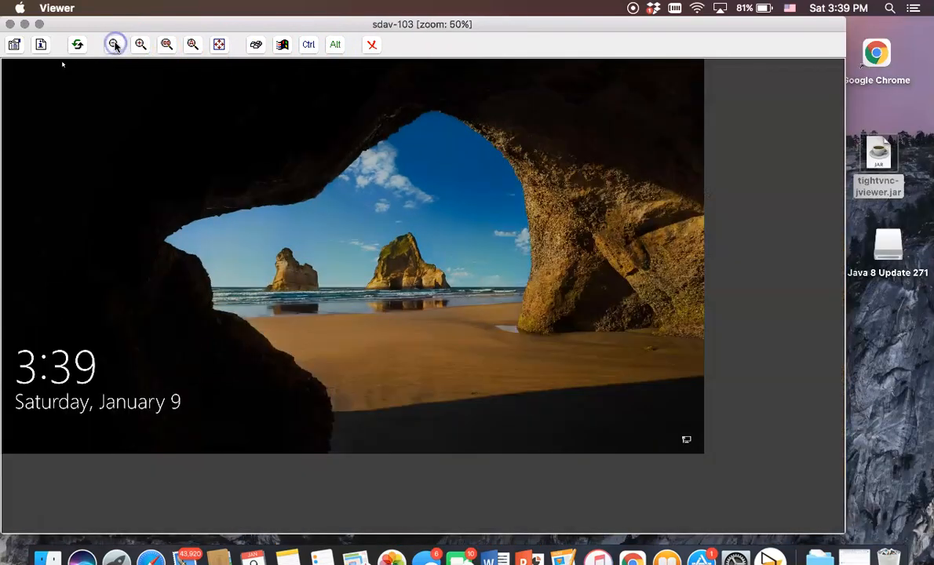
click(141, 45)
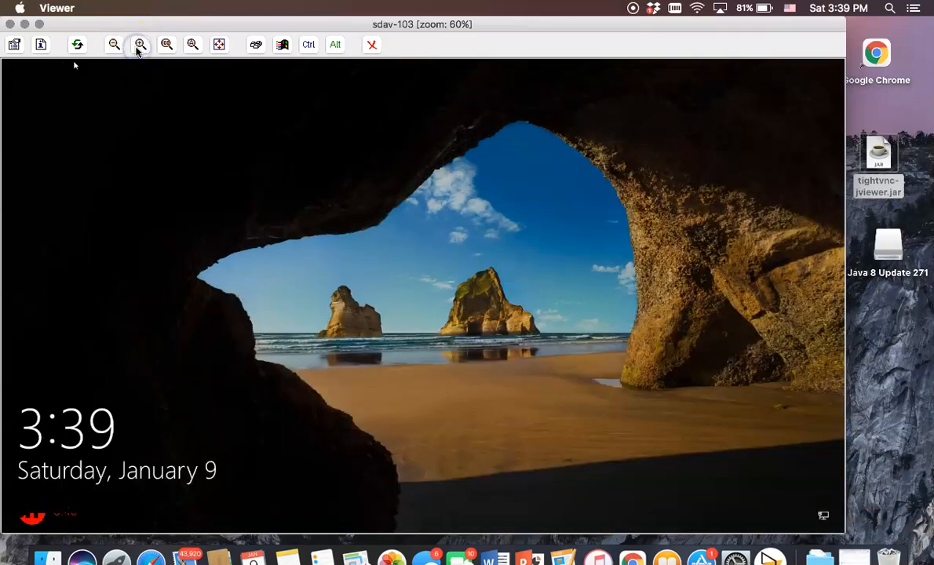
- Switch the remote desktop to full screen, zoom in and back out, and return to the windowed view
click(219, 45)
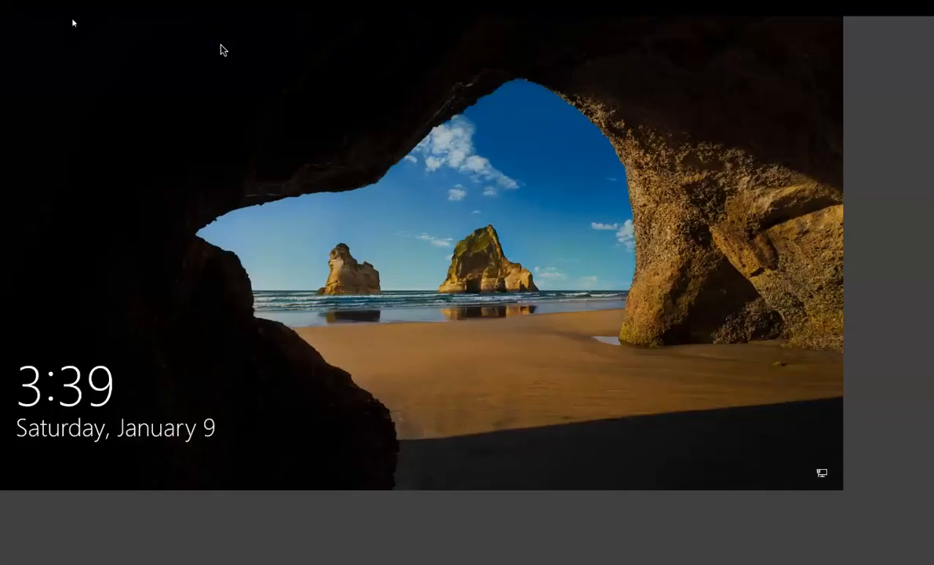
click(246, 211)
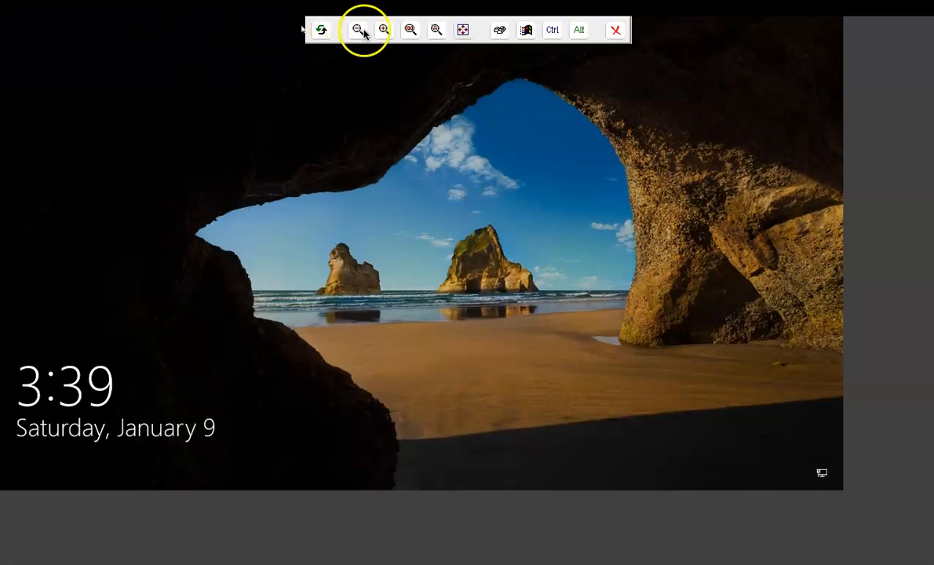
click(383, 32)
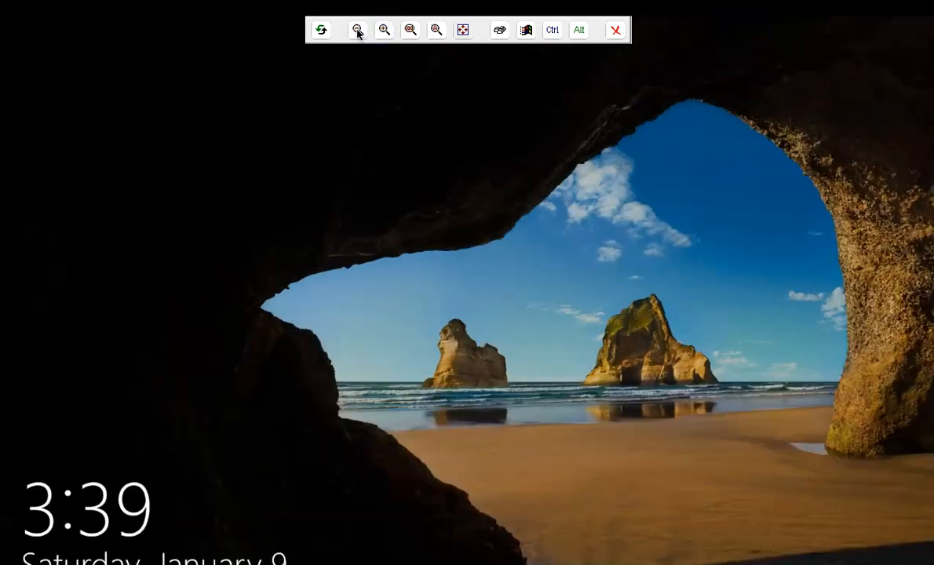
click(357, 31)
click(357, 30)
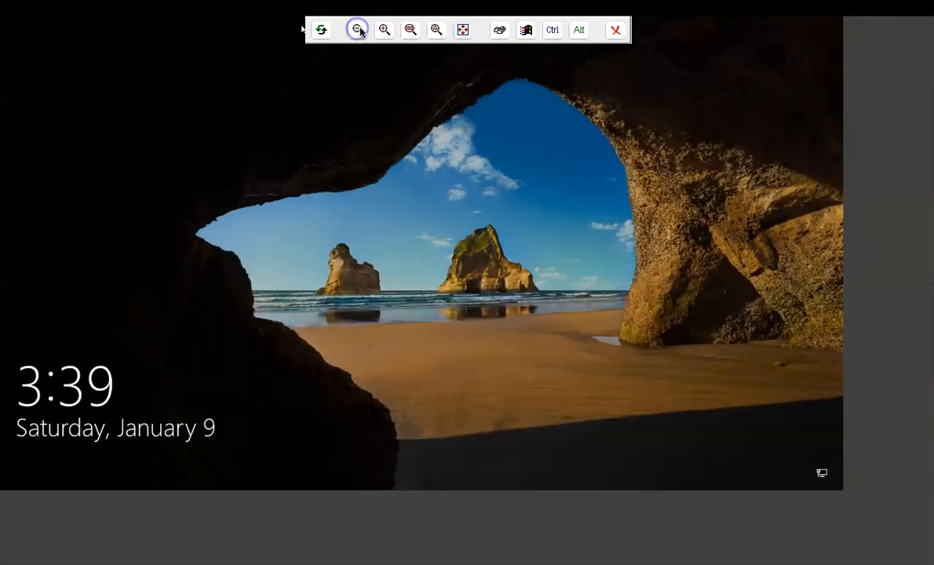
click(463, 30)
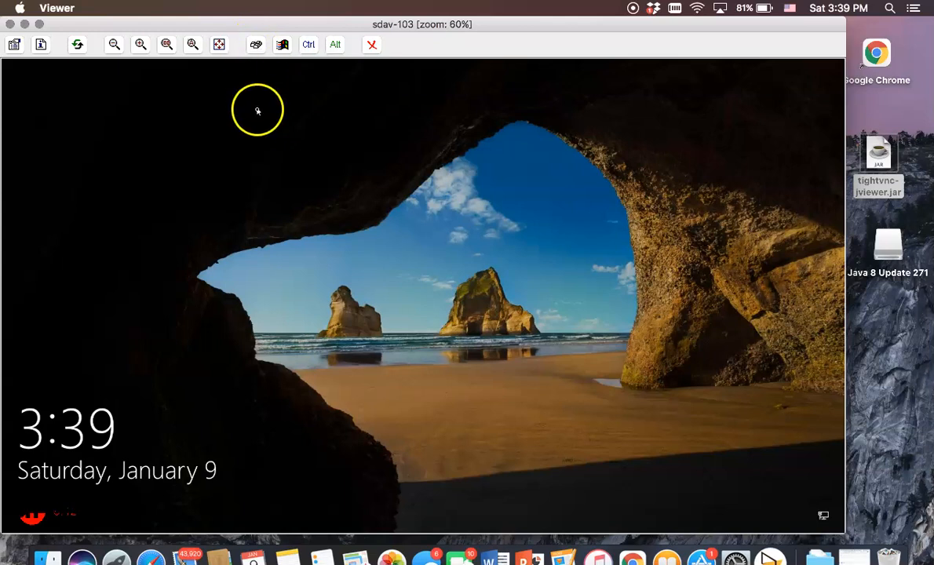
- Send Ctrl-Alt-Del to the sdav-103 lock screen and sign in through UH ID Login with the username and account password
click(255, 47)
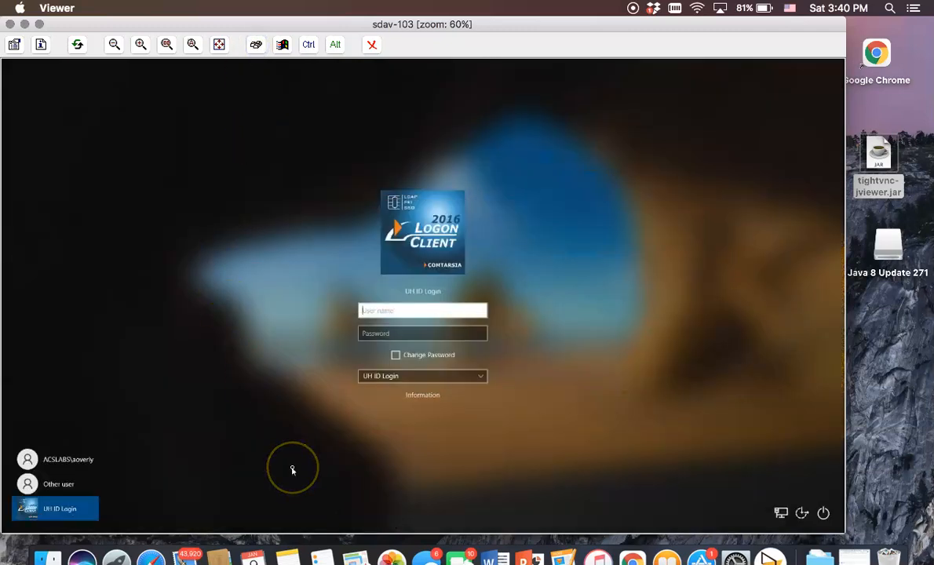
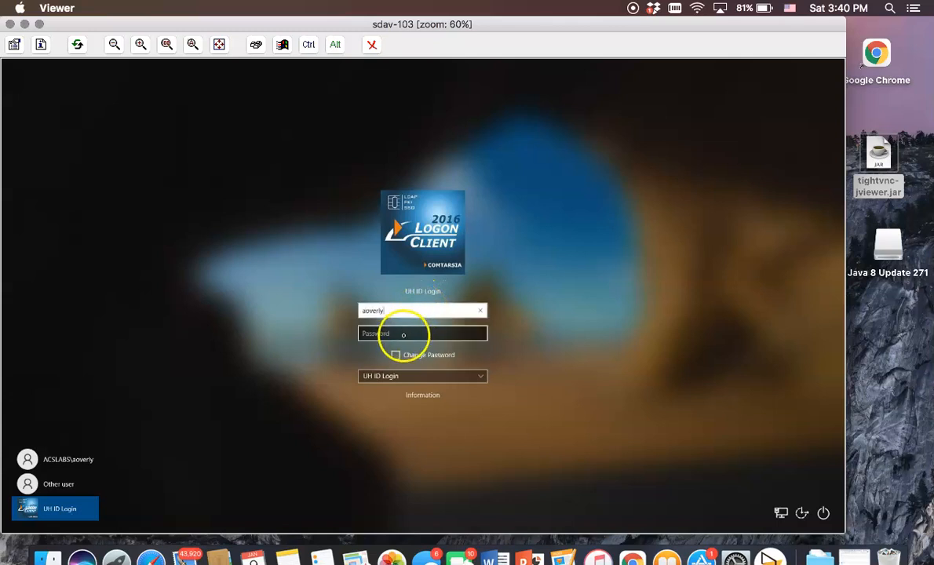
click(396, 334)
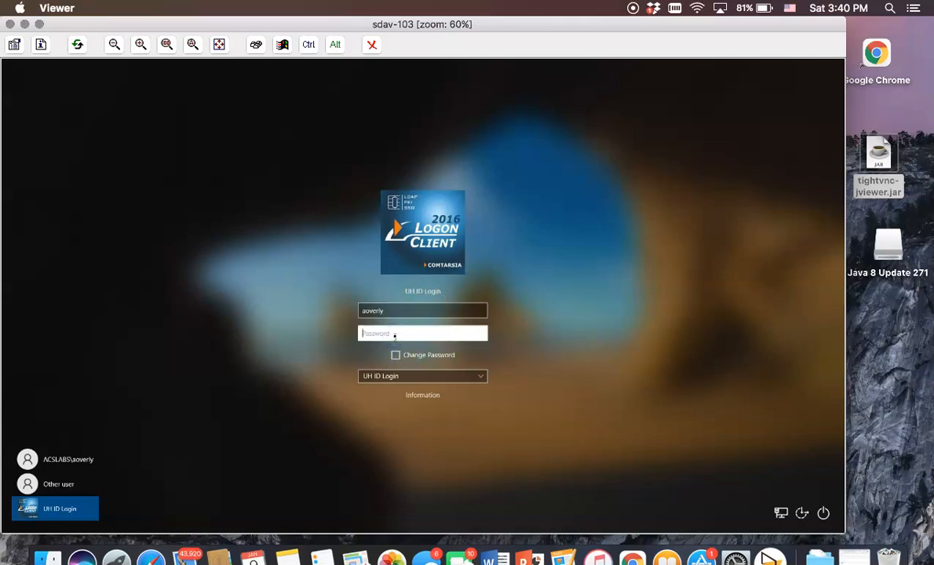
text(•••••••••••)
key(Return)
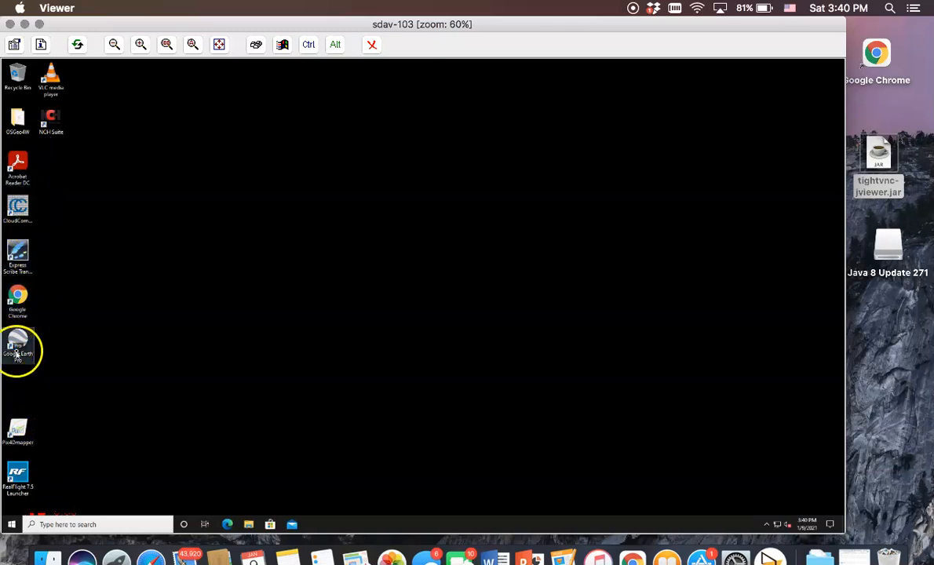
double_click(33, 384)
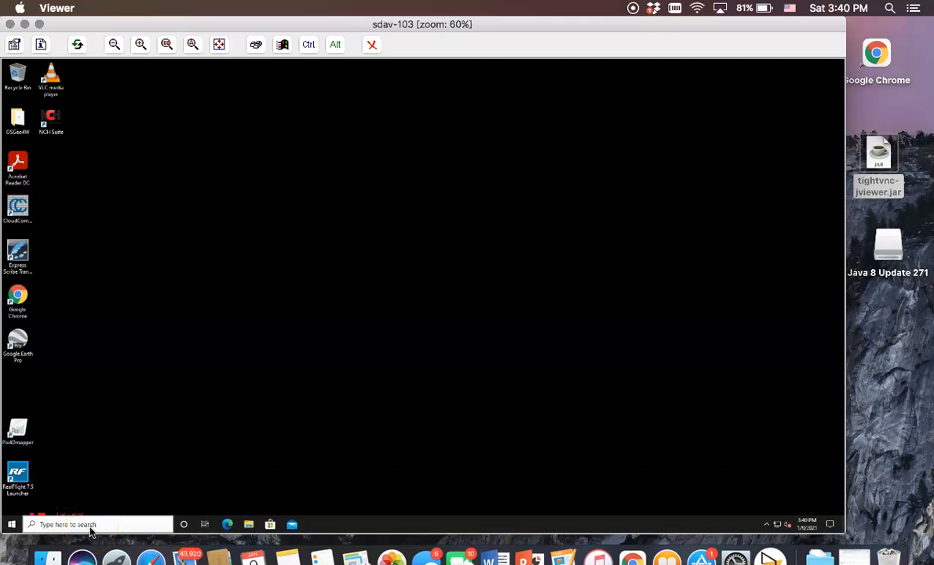
click(92, 456)
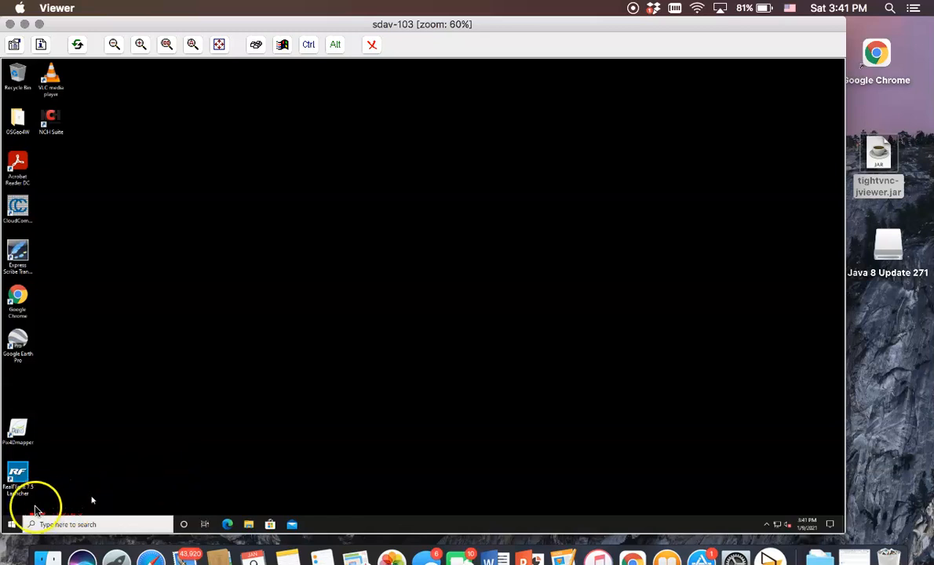
- Sign out of the user account on the remote Windows computer
click(12, 530)
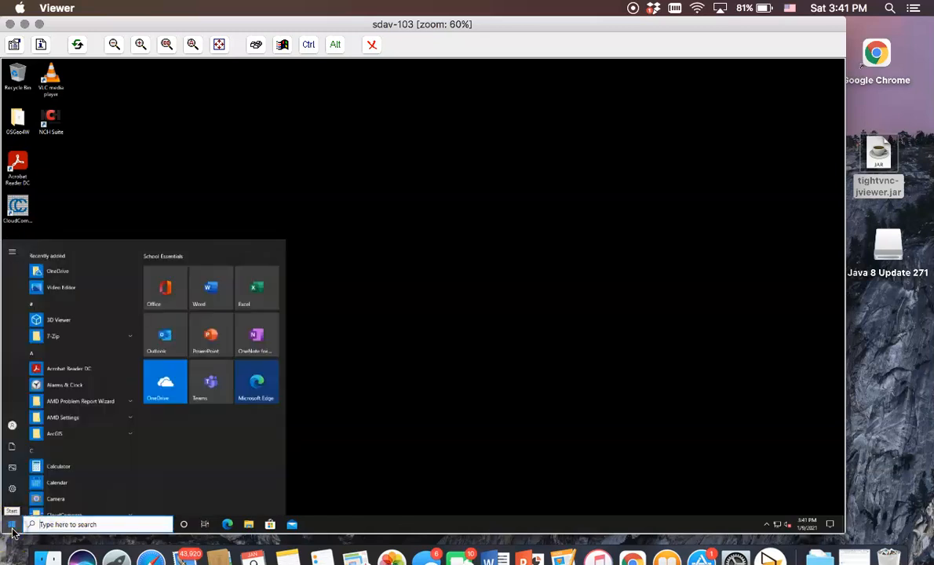
click(16, 420)
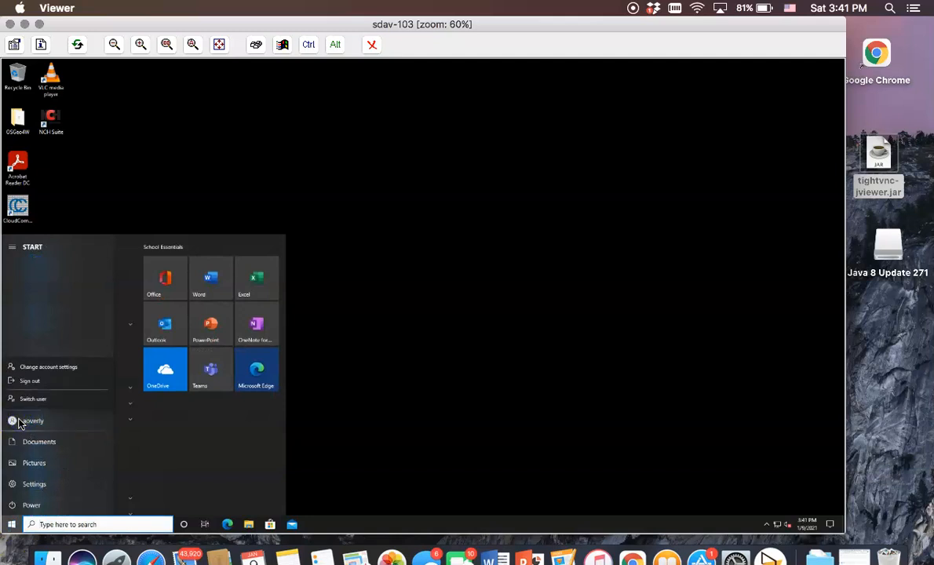
click(39, 383)
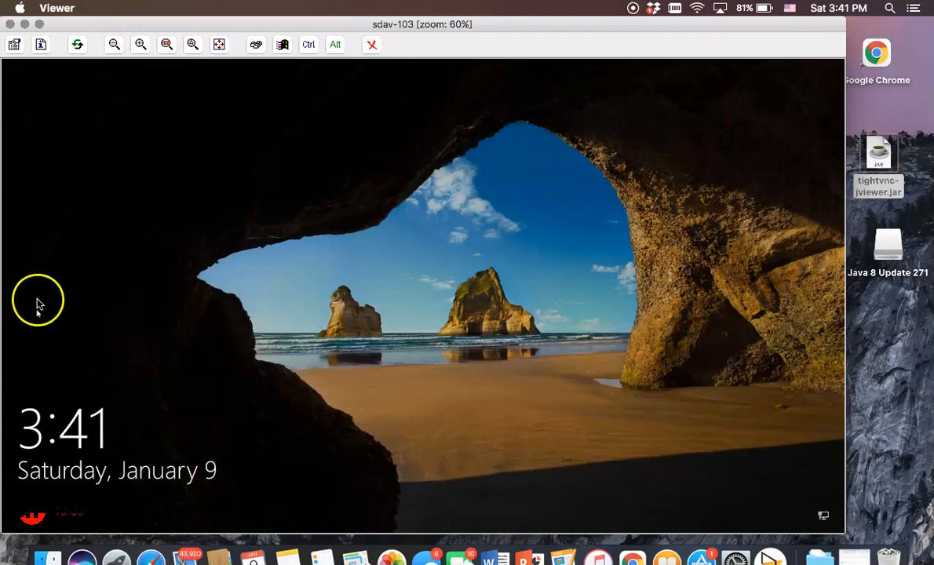
- Close the sdav-103 remote viewer and the tvnjviewer-2 and Java 8 Update 271 Finder windows
click(9, 25)
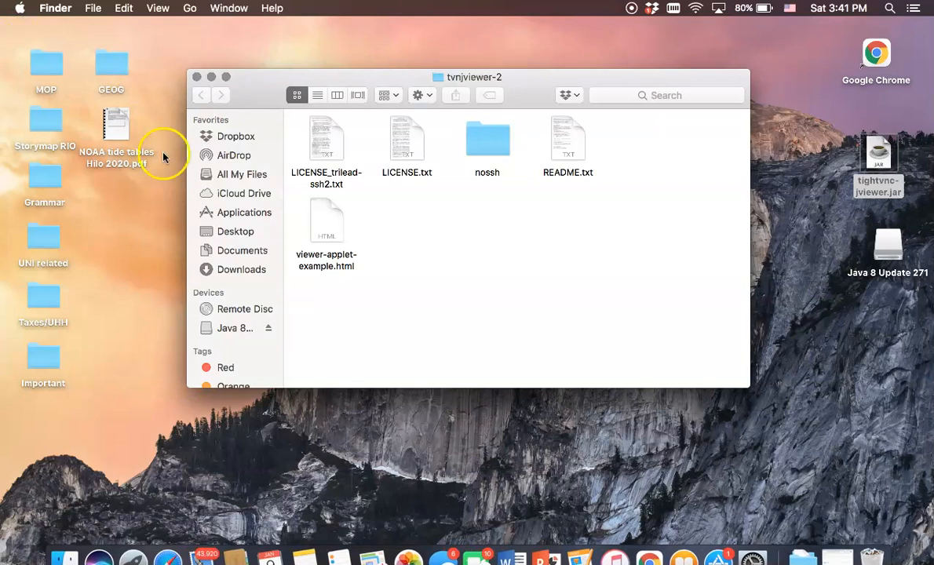
click(196, 77)
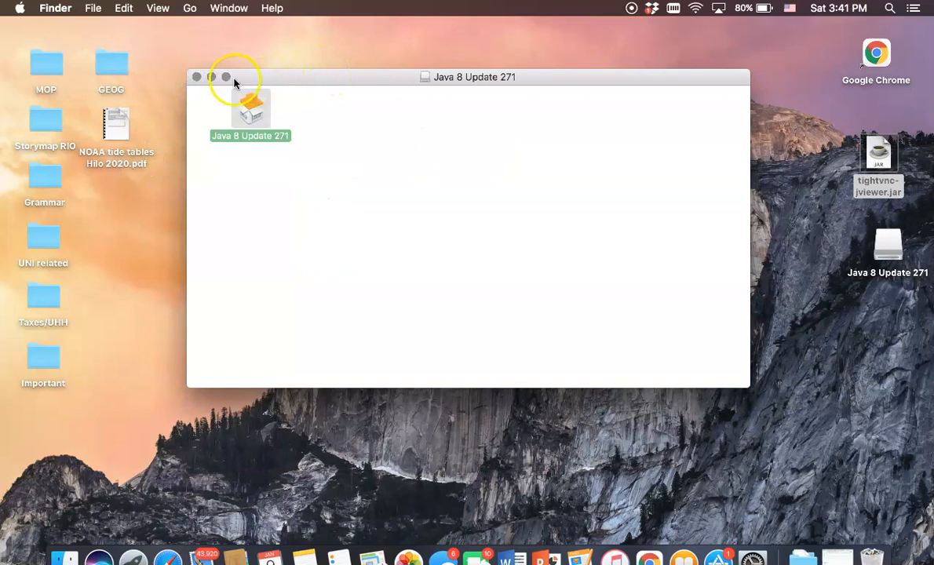
click(196, 77)
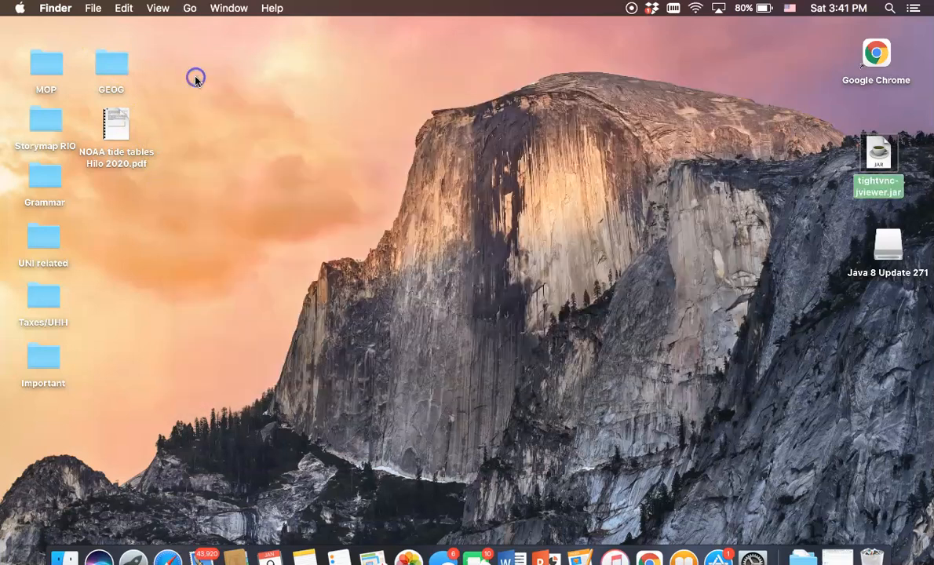
- Disconnect the Mac from the UH VPN
click(676, 9)
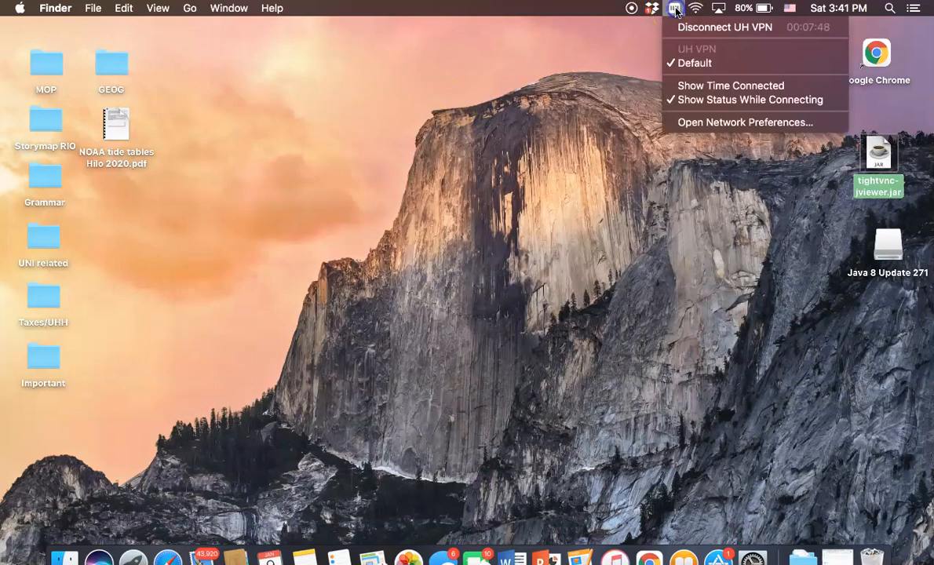
click(736, 28)
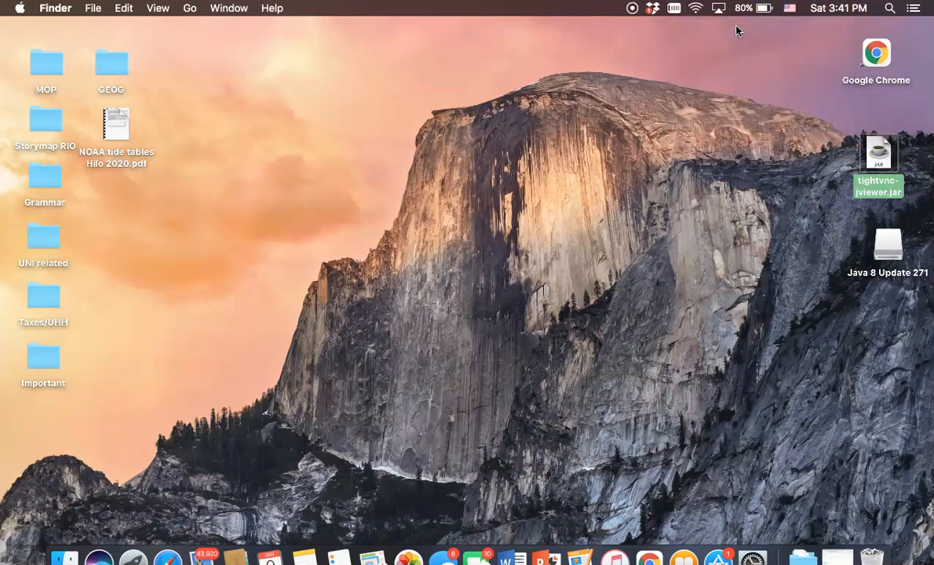
- Reconnect to the UH VPN by entering the account password, and disconnect from it again
click(674, 10)
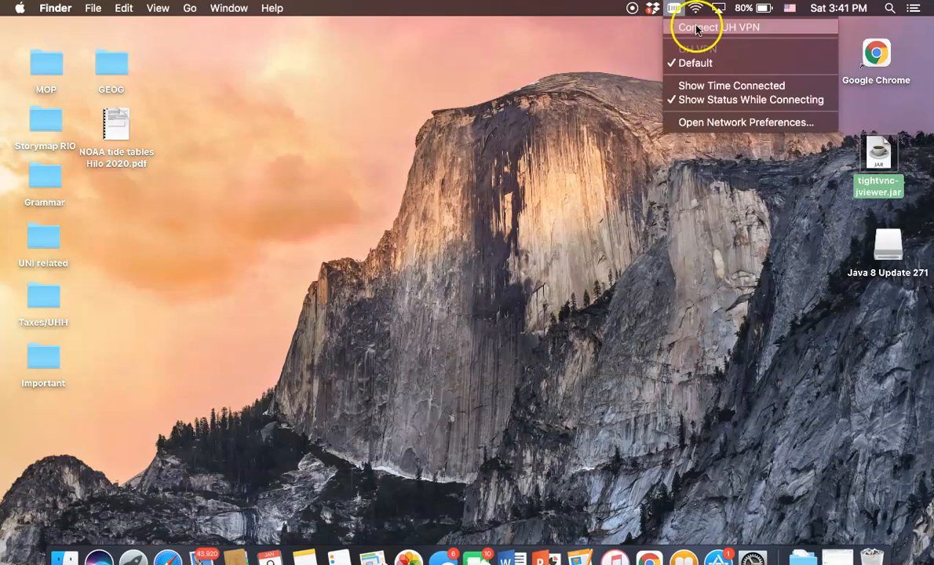
click(696, 29)
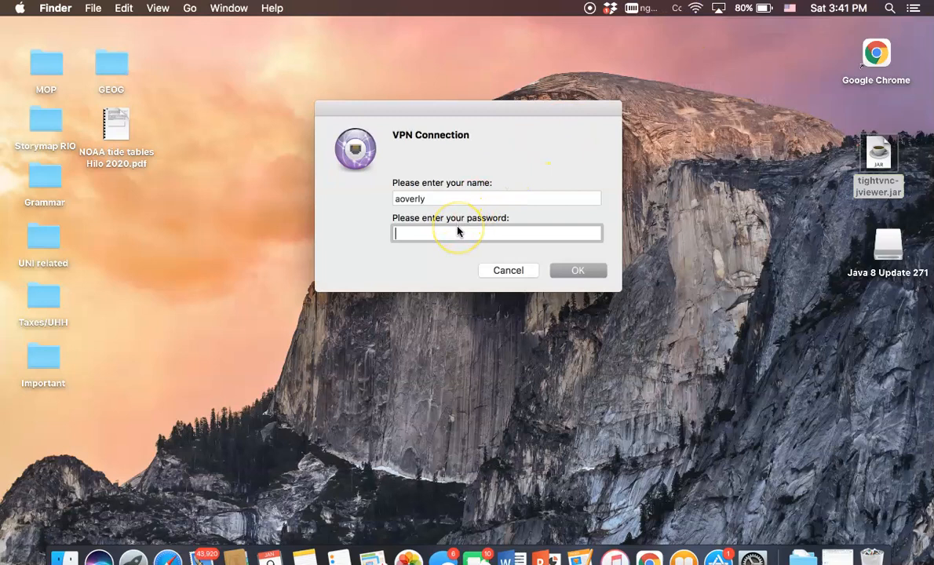
text(••••••)
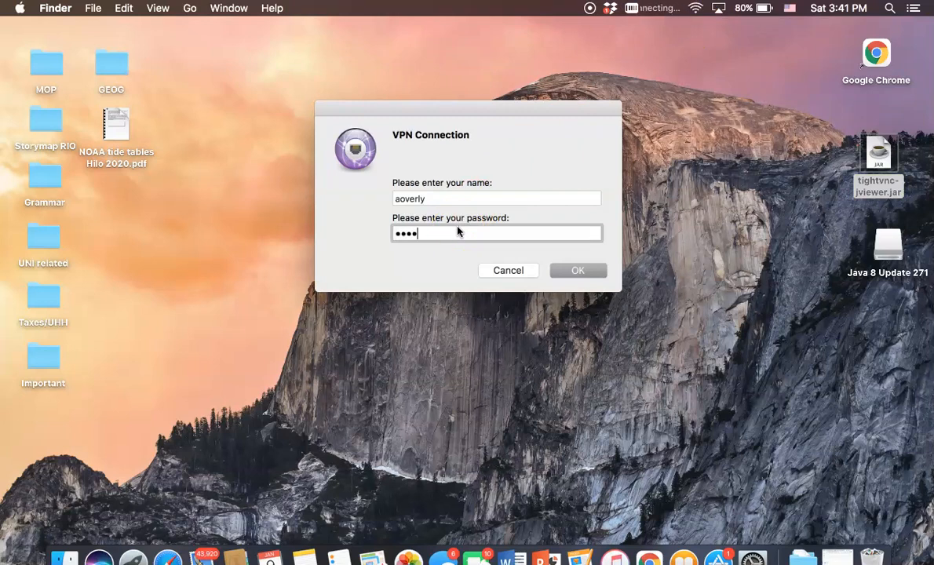
text(•••••••)
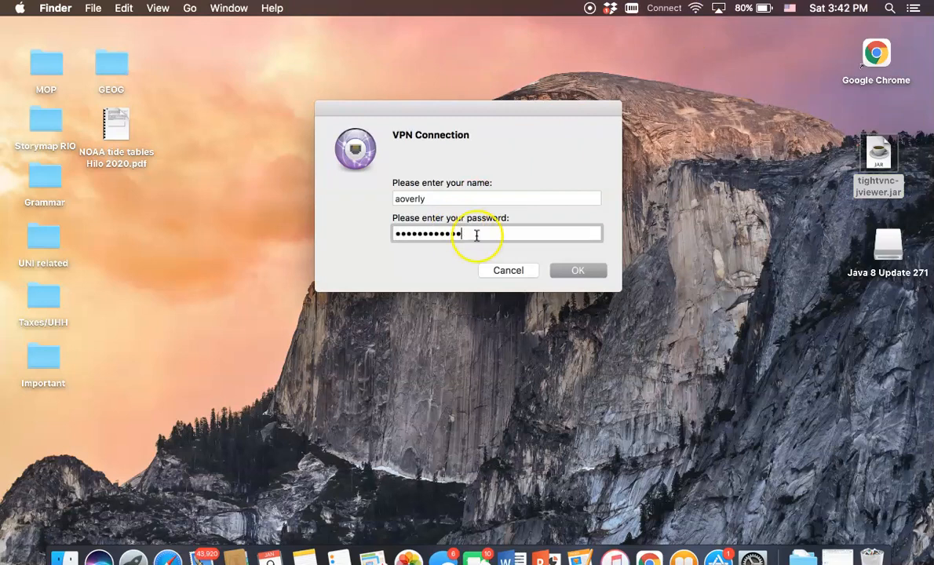
click(571, 270)
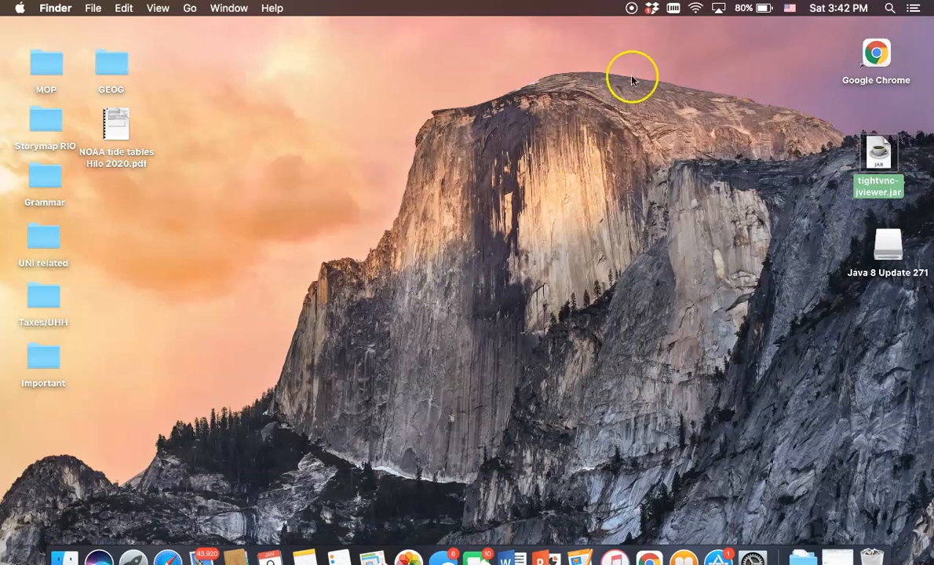
click(674, 8)
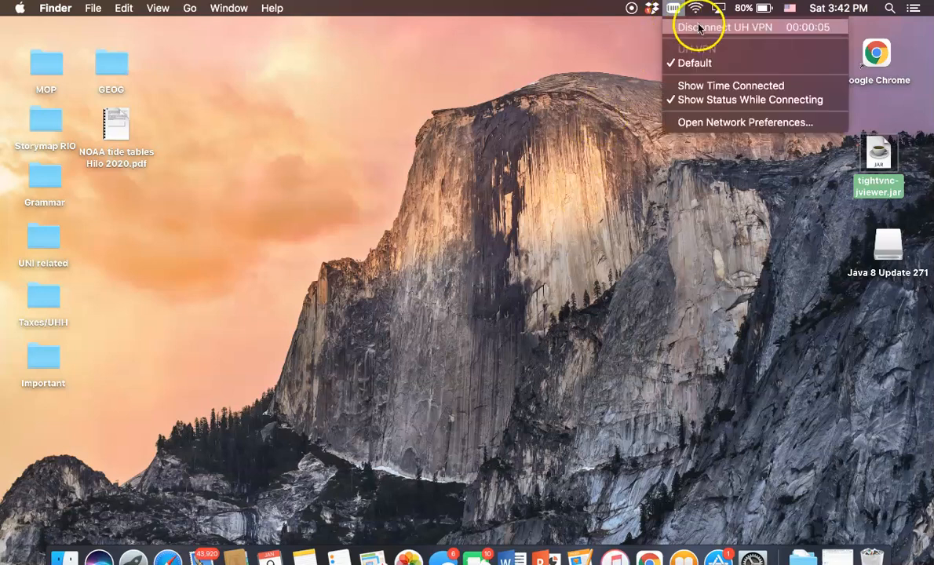
click(699, 28)
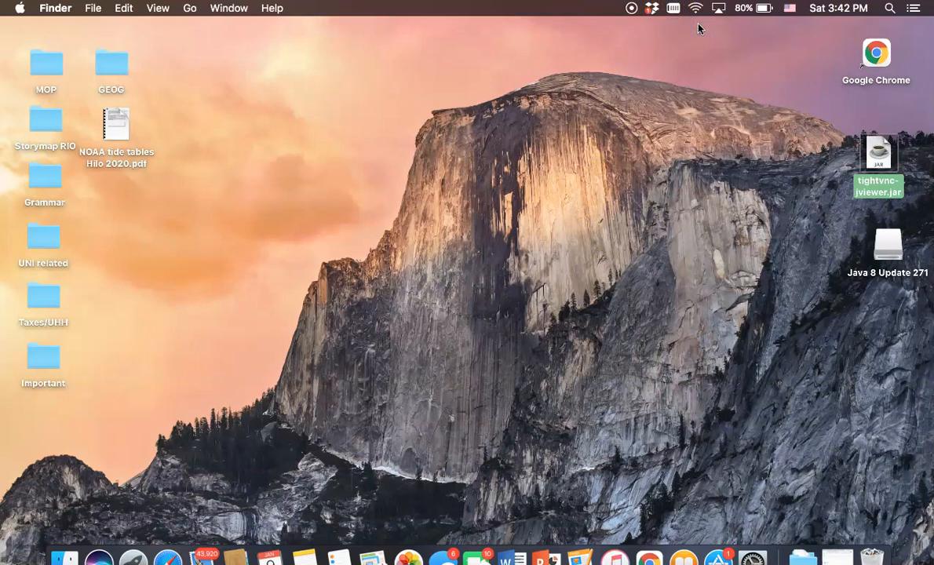